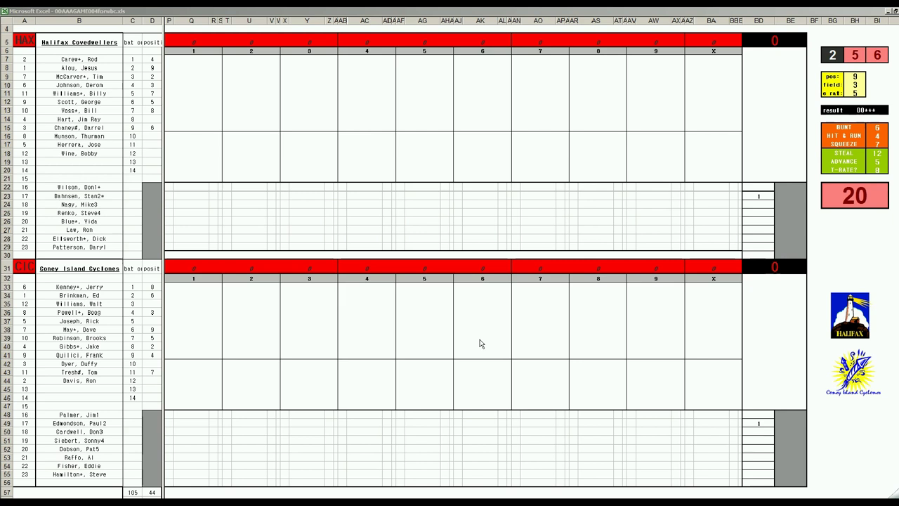
Review the batters and pitchers listed on the Halifax Covedwellers and Coney Island Cyclones rosters.
click(93, 153)
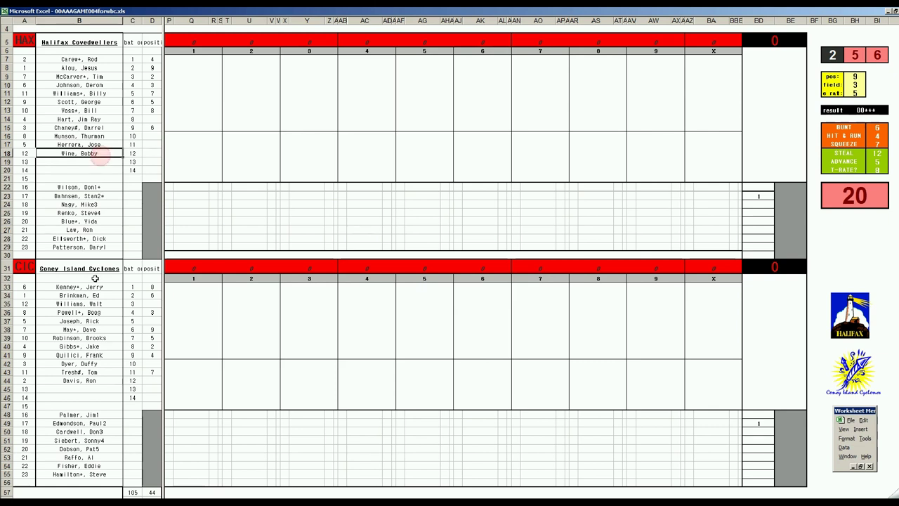
click(98, 346)
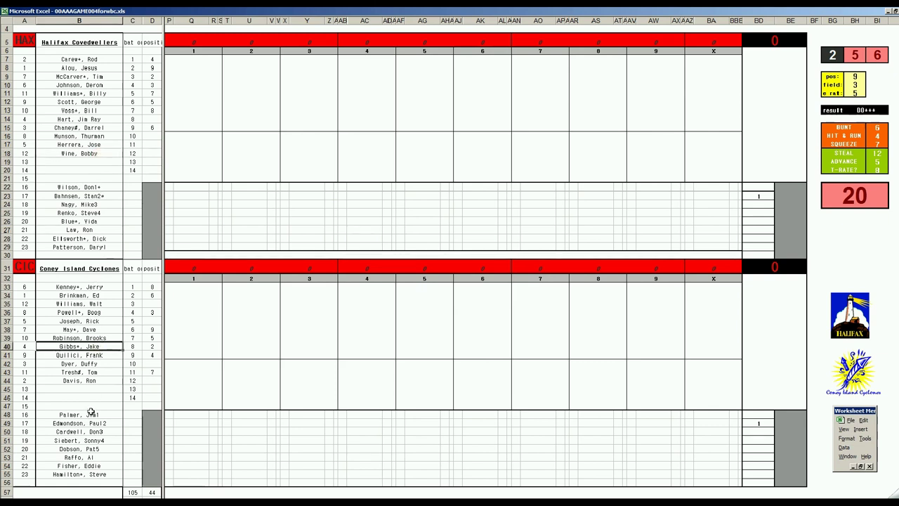
click(95, 67)
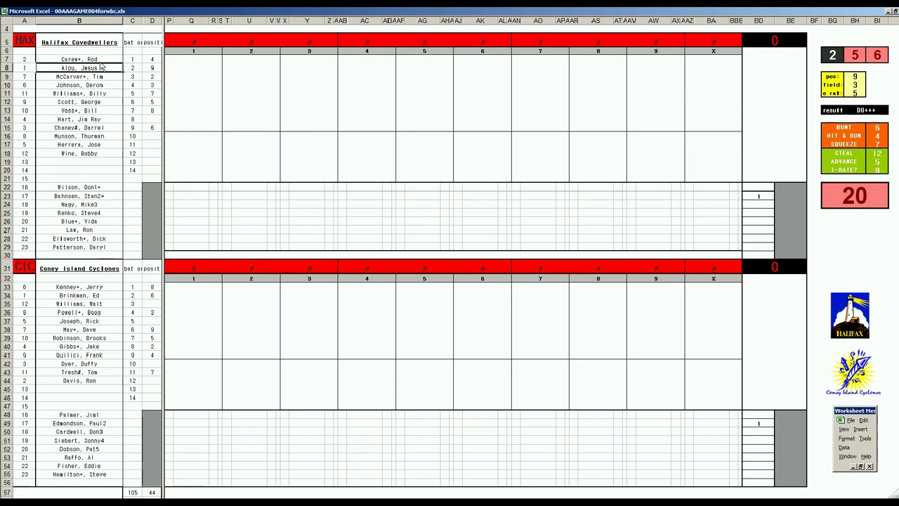
click(103, 92)
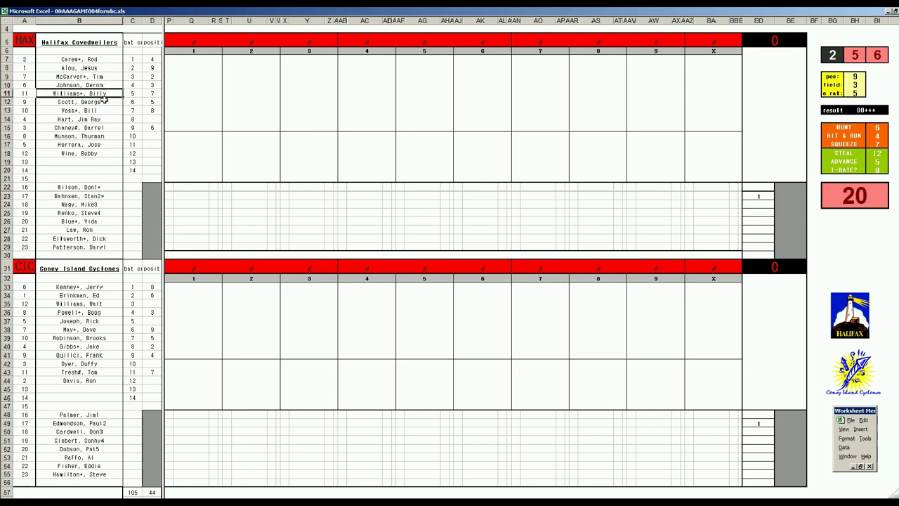
click(104, 102)
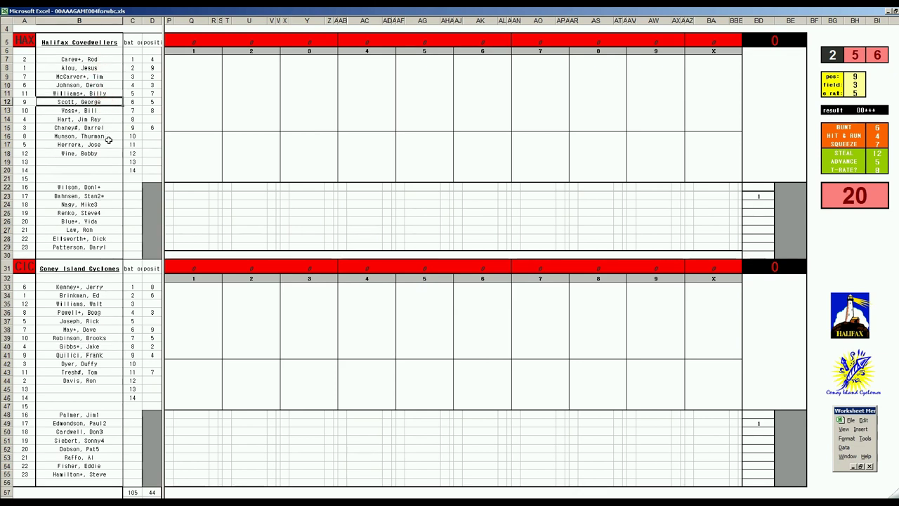
click(107, 137)
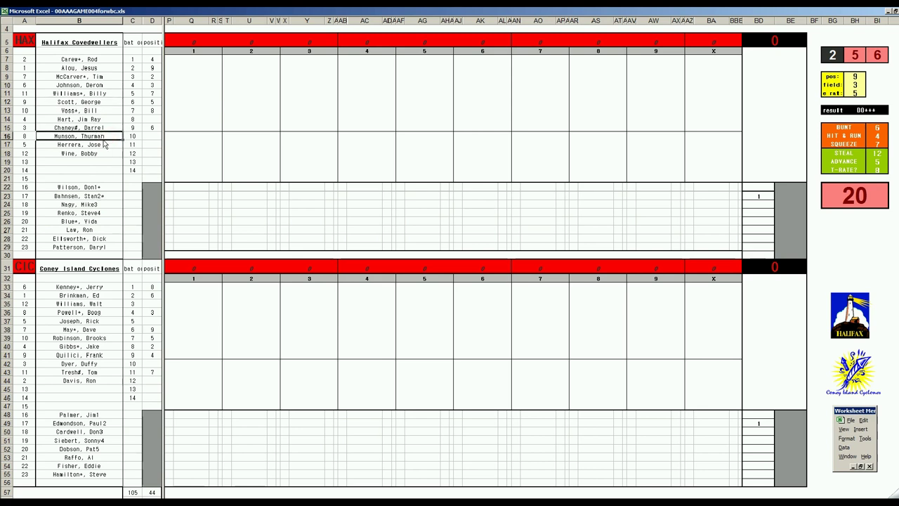
click(101, 187)
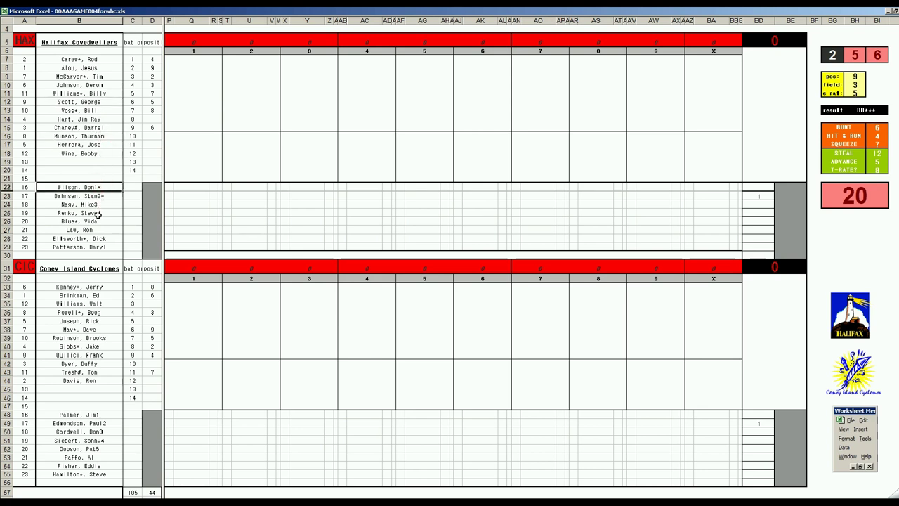
click(95, 222)
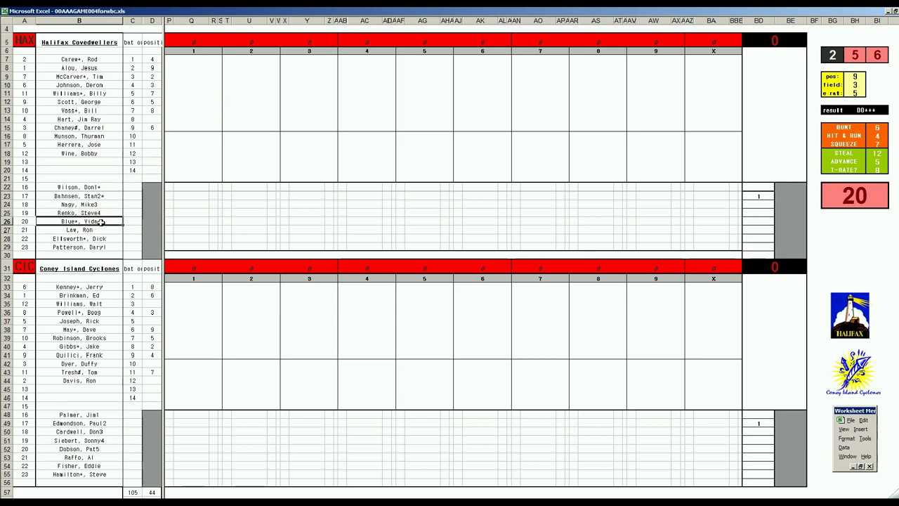
click(98, 320)
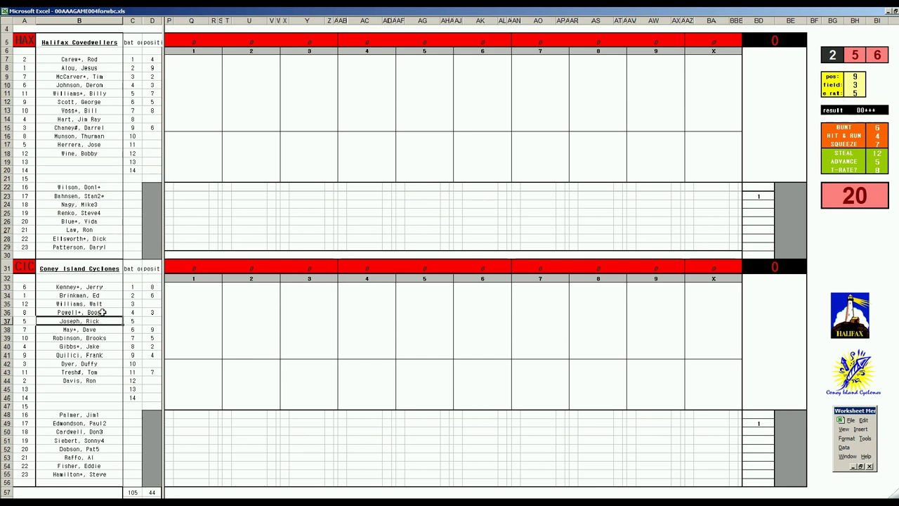
click(98, 337)
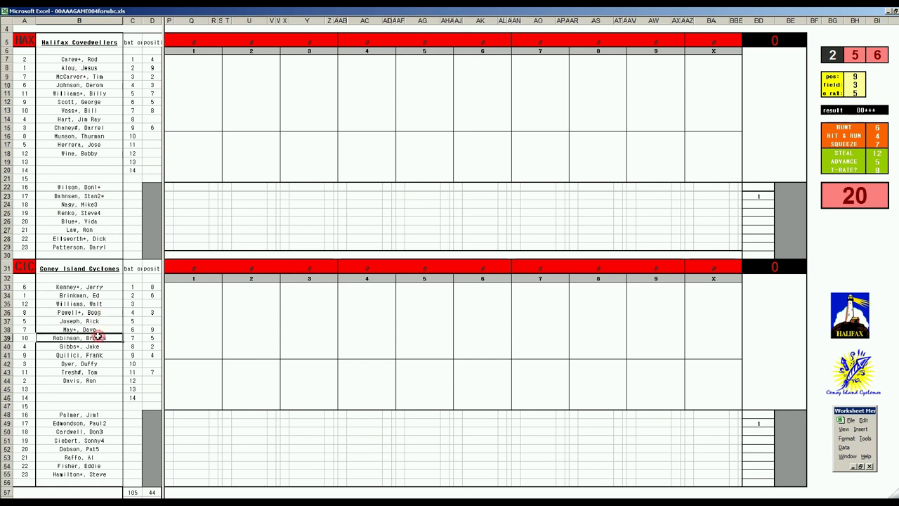
click(91, 416)
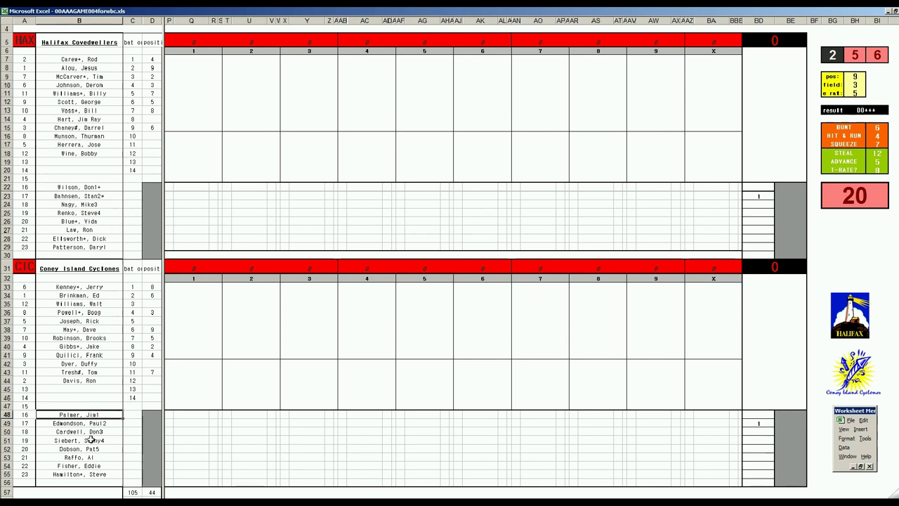
click(92, 474)
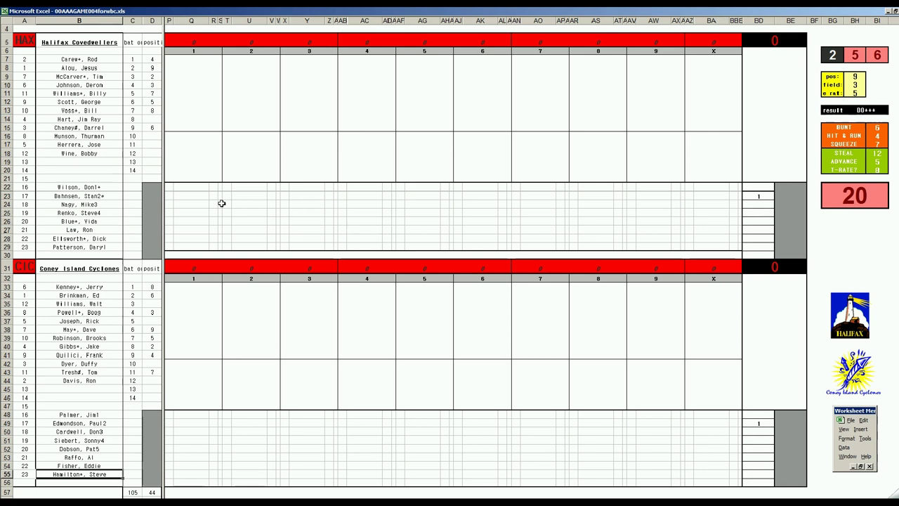
Record the inning 1 results for Halifax's first three batters: ₩33 in Q7, ₩3 in Q8 and 1 in Q9.
click(196, 60)
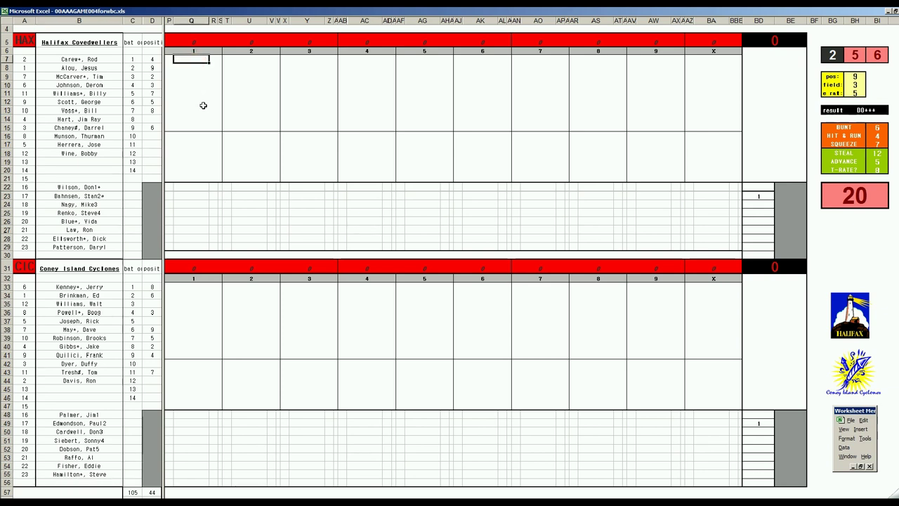
text(W33)
key(Return)
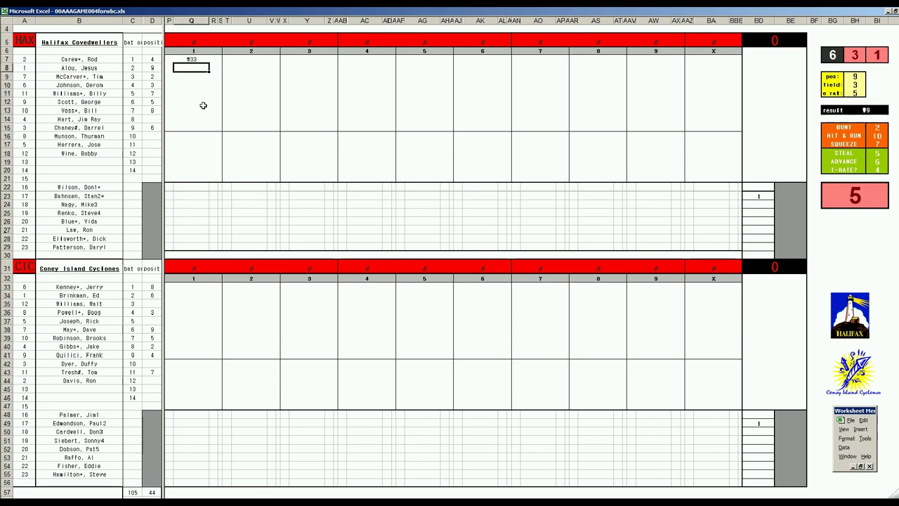
text(W3)
key(Return)
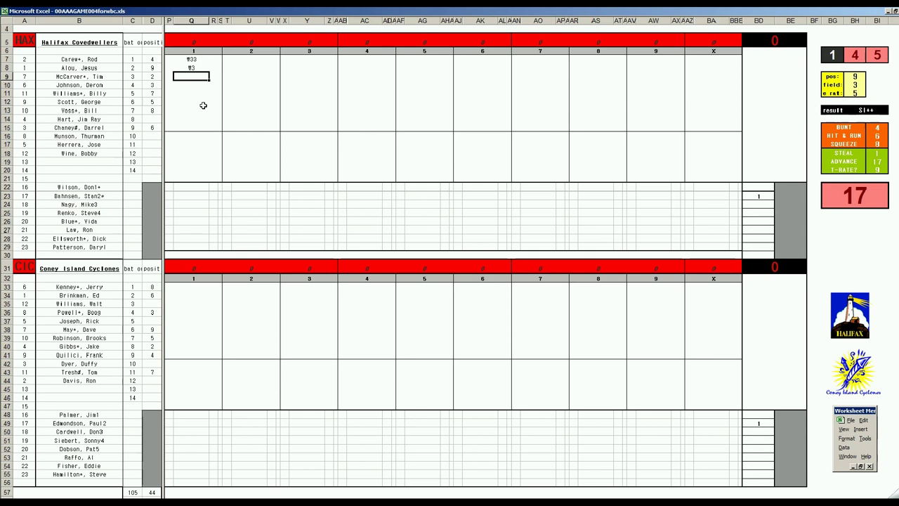
text(1)
Recalculate the dice rolls and record ₩63 for Halifax's fourth batter in inning 1, cell Q10.
click(763, 195)
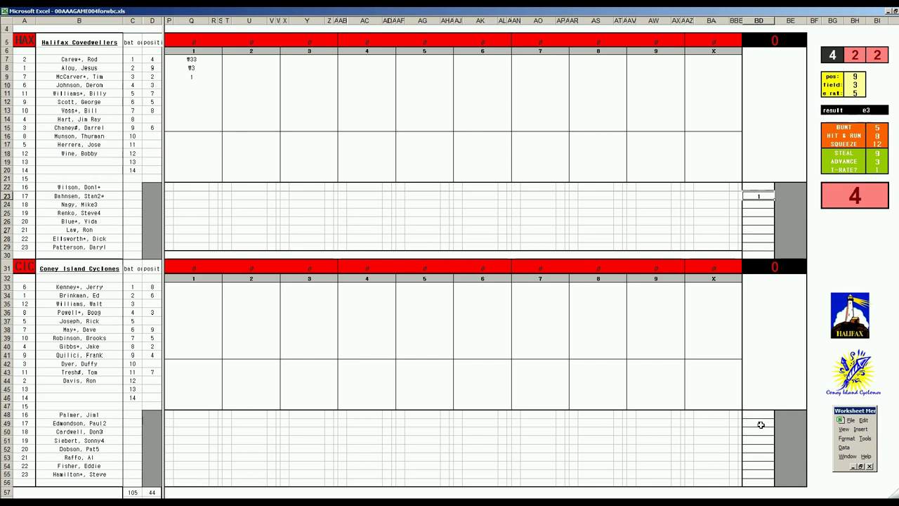
click(759, 424)
click(193, 287)
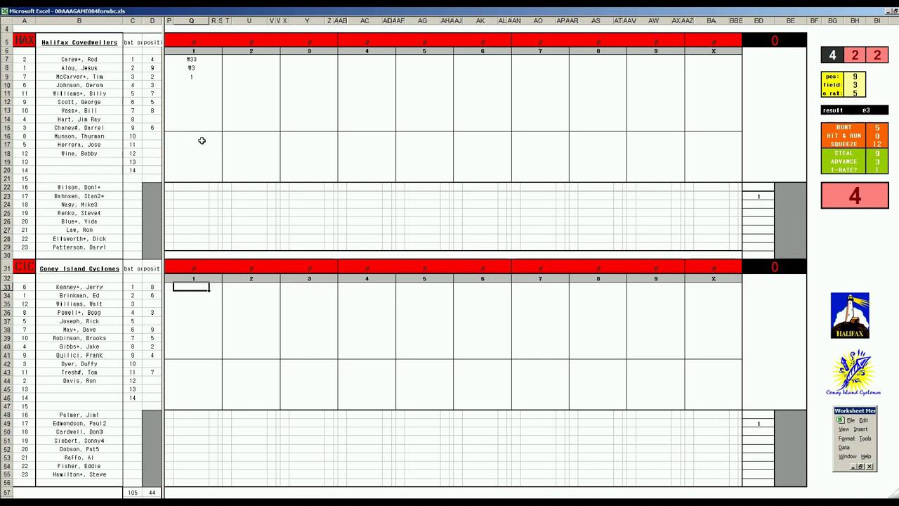
click(194, 85)
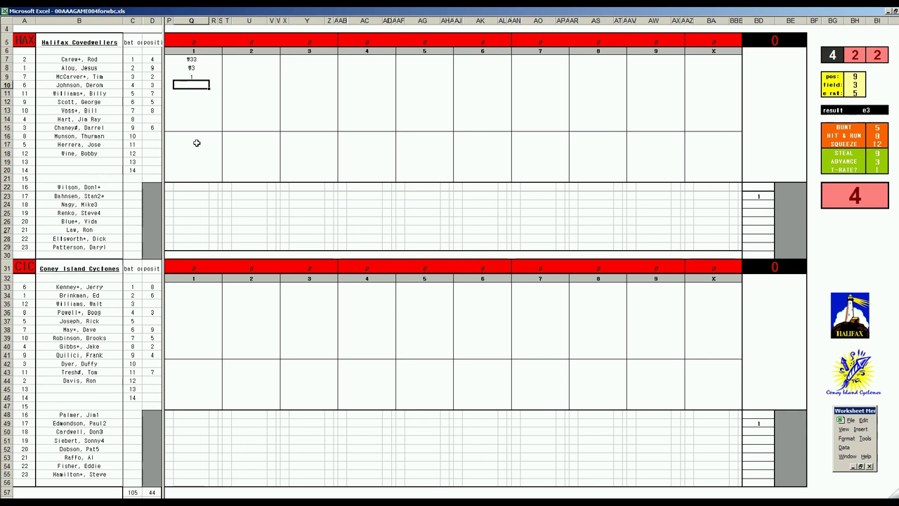
key(Return)
key(F9)
click(189, 84)
text(W63)
Record 1 for Coney Island's leadoff batter in inning 1 (Q33) and s on its first pitcher's row (Q48).
click(194, 285)
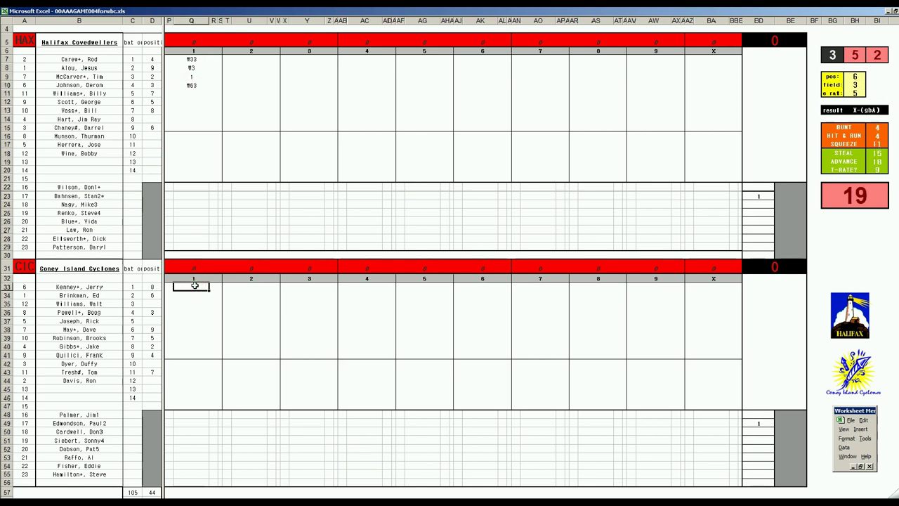
text(1)
key(Return)
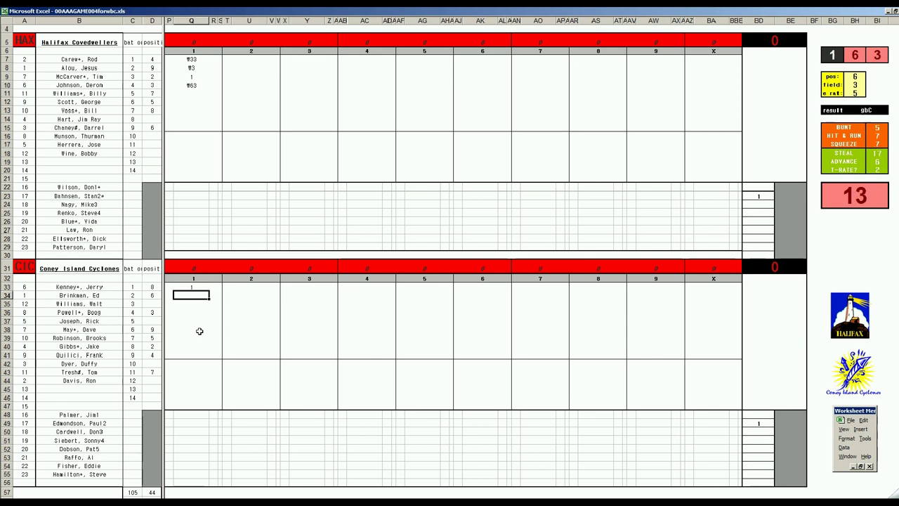
click(194, 413)
double_click(193, 413)
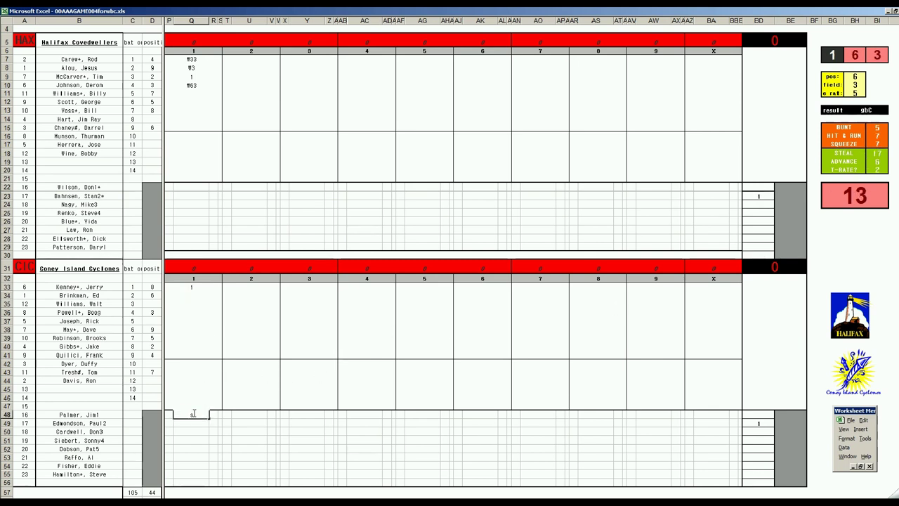
text(s)
Complete Coney Island's inning 1 batting results with ₩7 in Q34, 1 in Q35 and ₩7 in Q36.
key(Up)
key(Up)
key(Up)
key(Up)
key(Up)
key(Up)
key(Up)
key(Up)
key(Up)
key(Up)
key(Up)
key(Up)
key(Up)
key(Up)
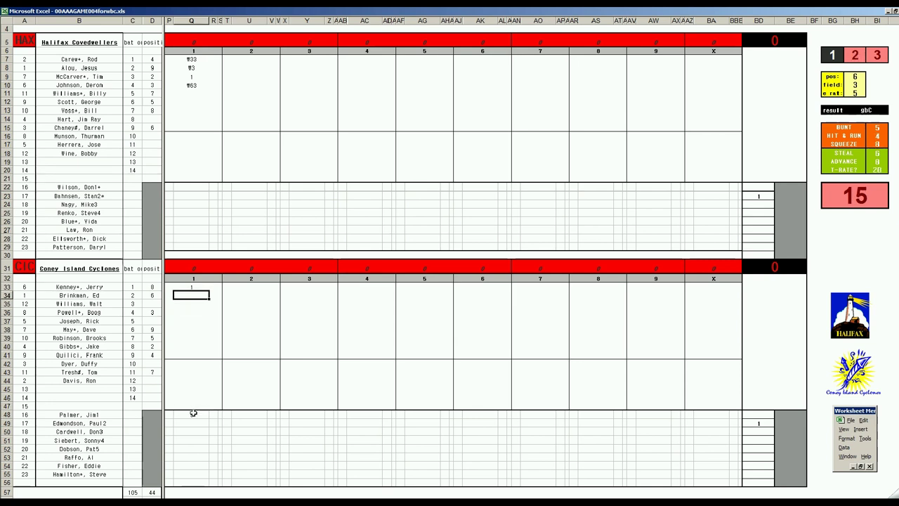
text(w7)
key(Return)
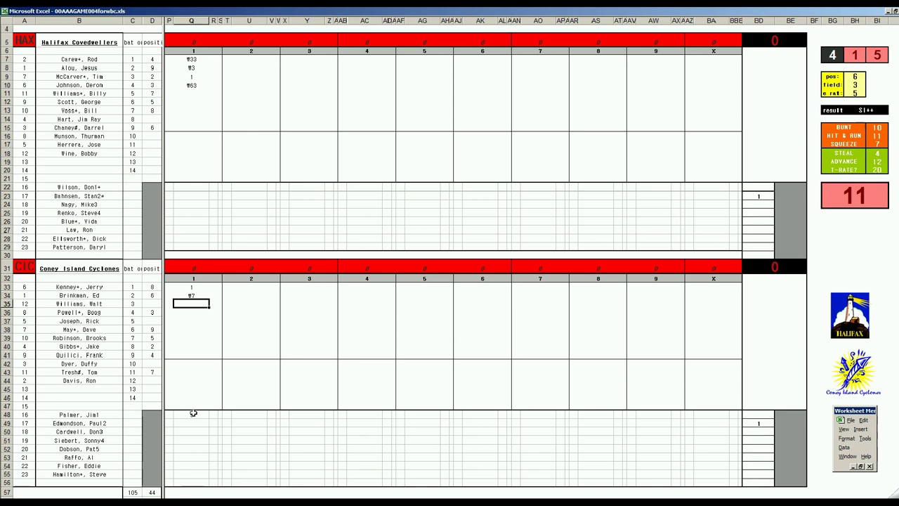
text(1)
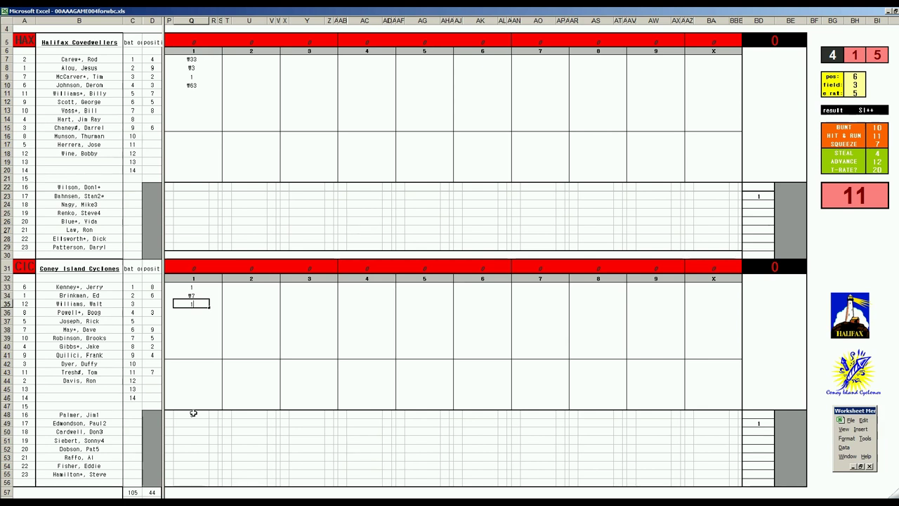
key(Return)
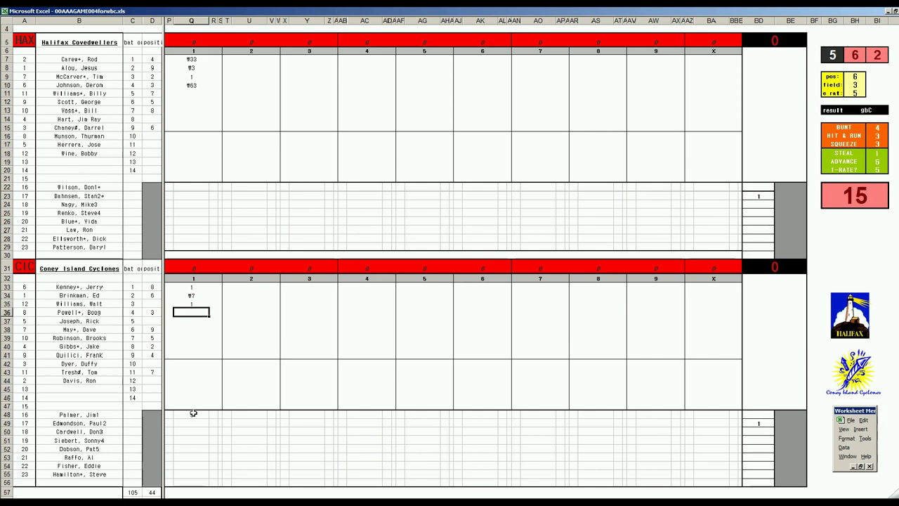
text(₸7)
Roll for Halifax's inning 2 and record ₩43 in U11, ₩5 in U12 and 8 in U13.
click(244, 93)
key(F9)
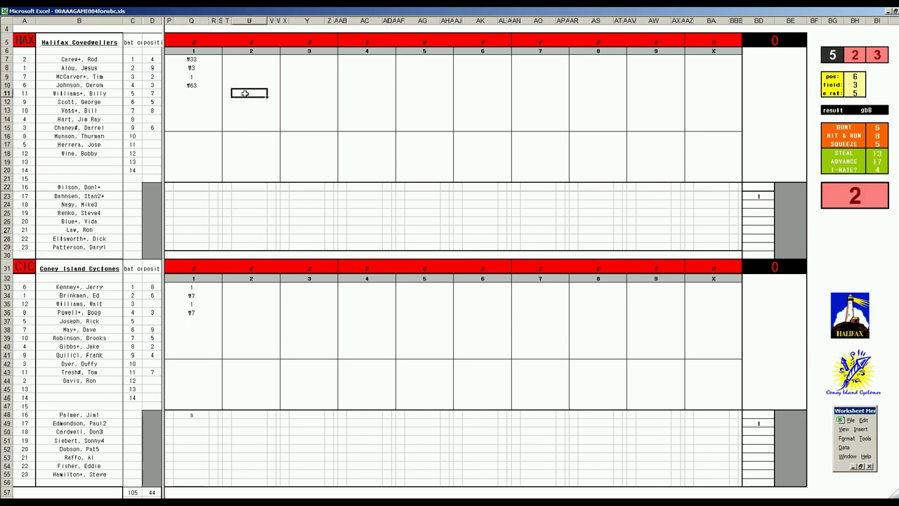
text(₸3)
key(Return)
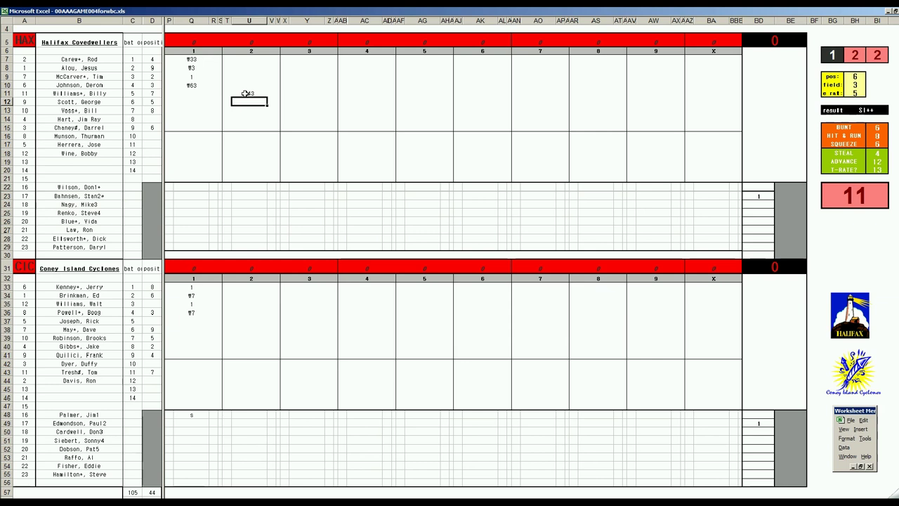
text(₸5)
key(Return)
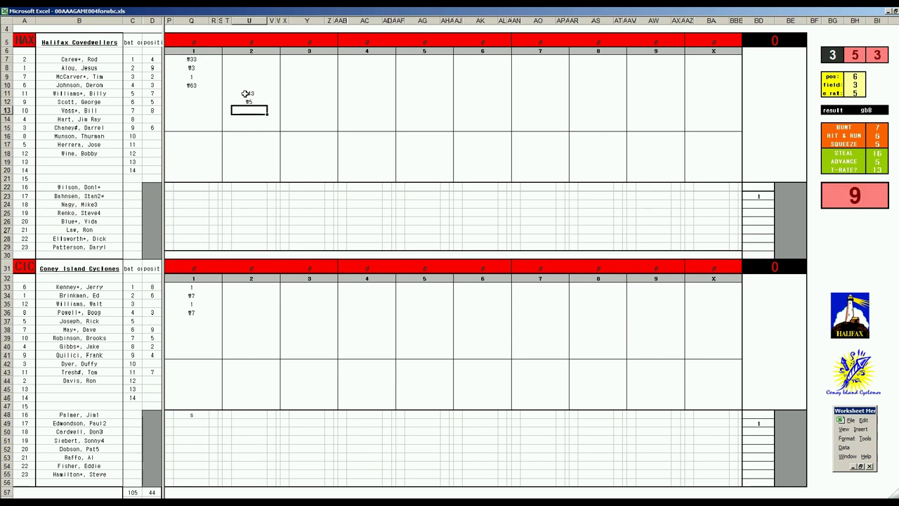
text(8)
key(Return)
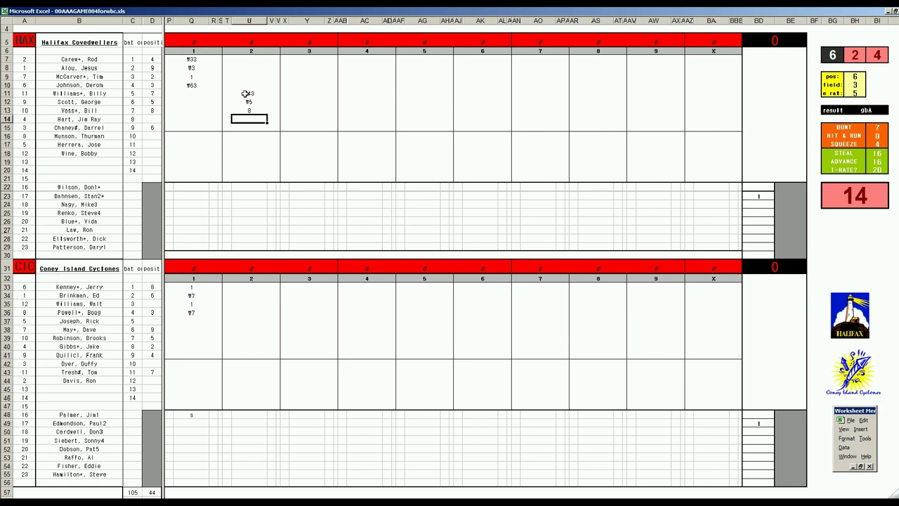
Set the fielding lookup to position 4, field 3 and error rating 4, and record ₩43 for Halifax's eighth batter in U14.
key(Tab)
text(4)
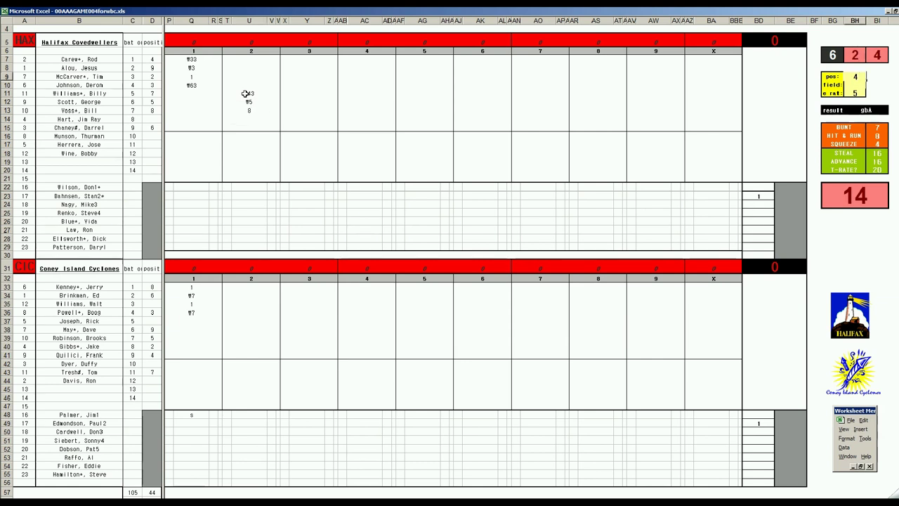
key(Return)
text(3)
key(Return)
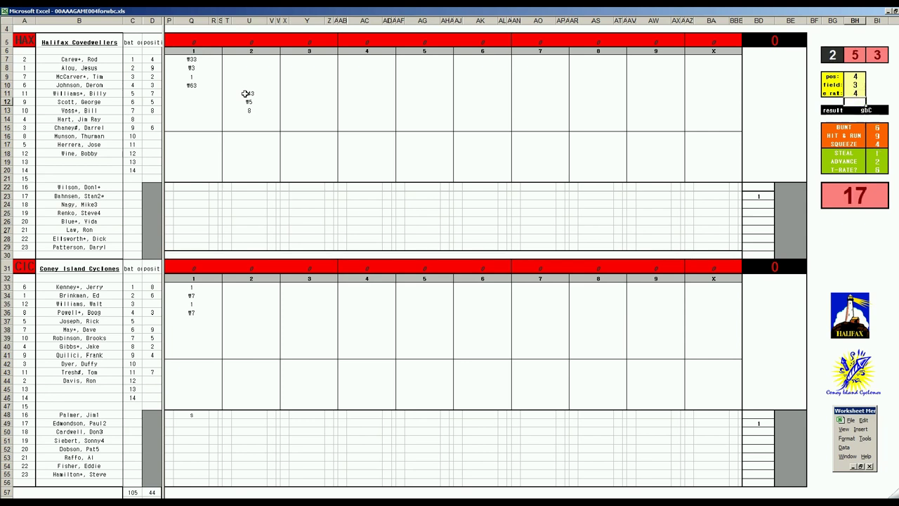
click(251, 118)
text(F43)
Record Coney Island's inning 2 batting results: ₩7 in U37, ₩33 in U38 and ₩63 in U39.
click(239, 320)
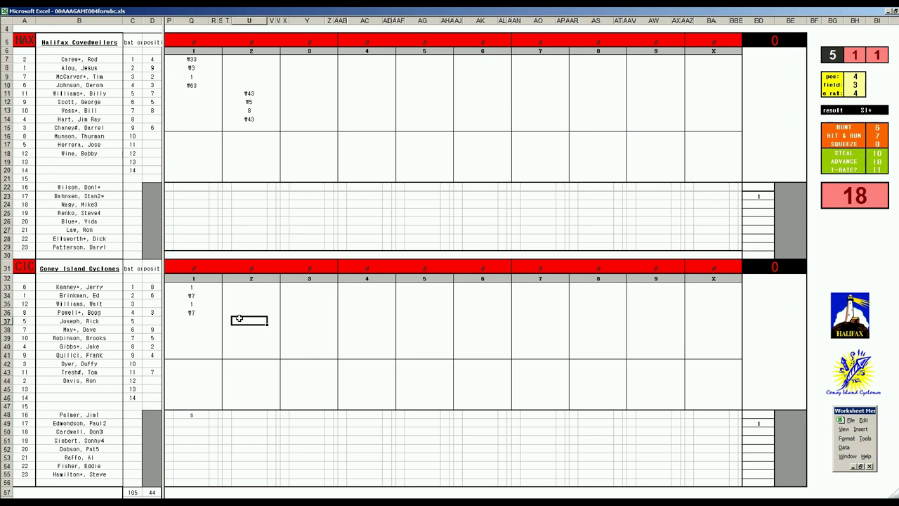
text(¶7)
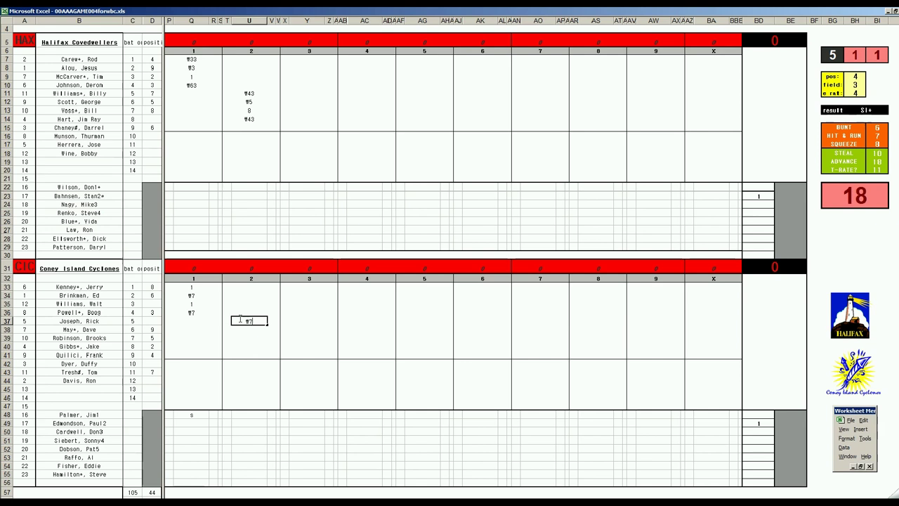
key(Return)
text(¶33)
key(Return)
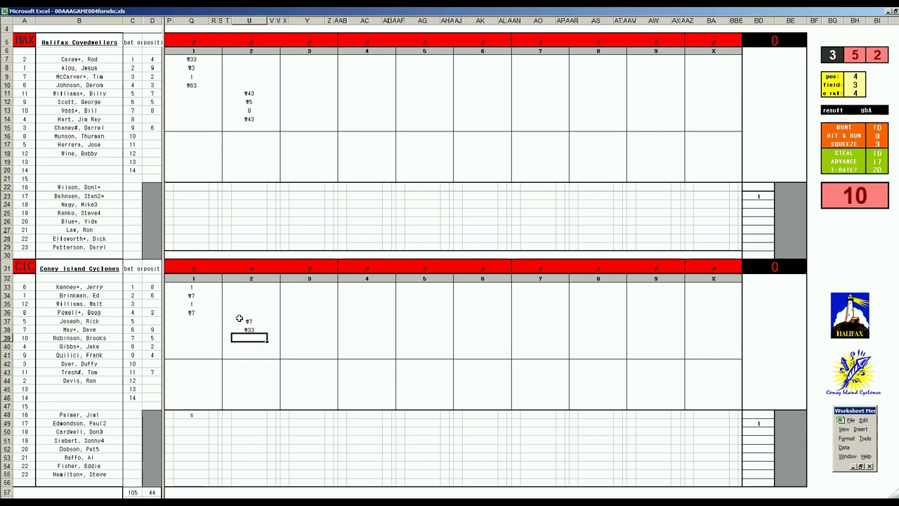
text(¶63)
Roll for Halifax's inning 3 and record k in Y15, ₩13 in Y7 and ₩53 in Y8.
click(304, 129)
key(F9)
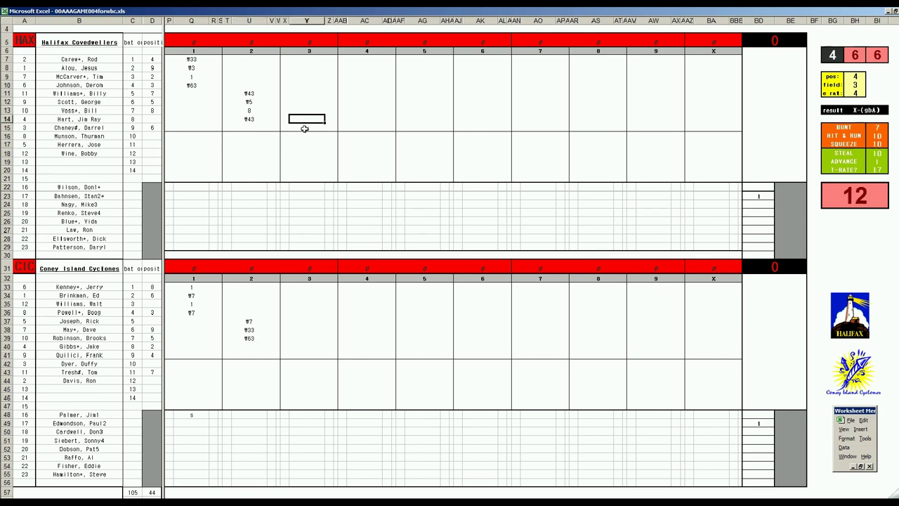
key(F9)
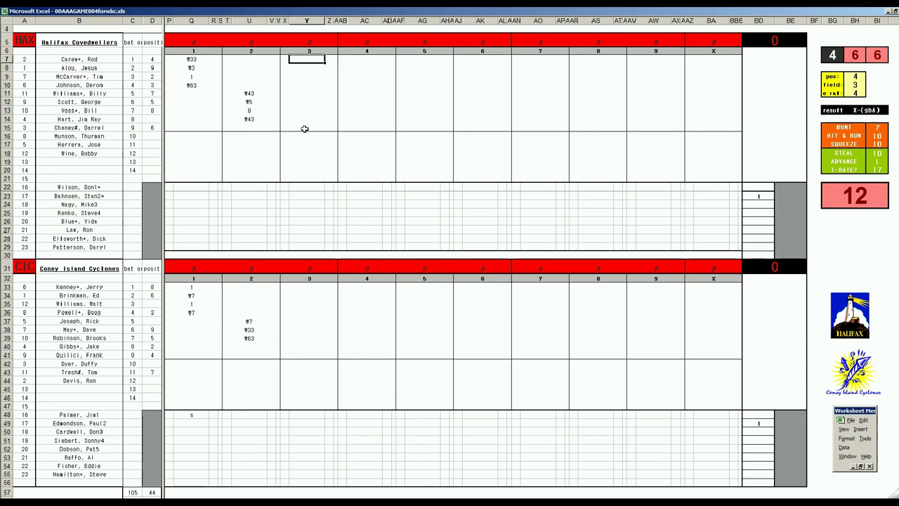
text(\13)
key(Return)
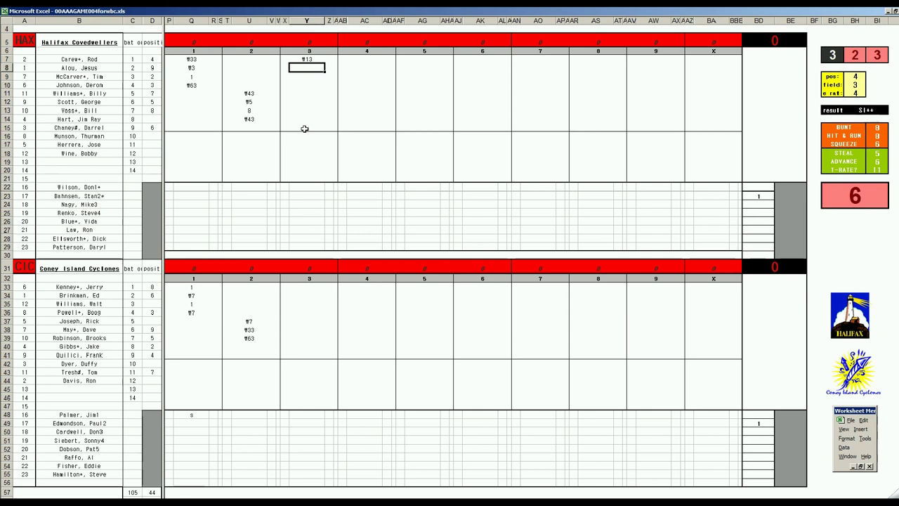
text(\53)
Record Coney Island's inning 3 results of ₩43 in Y40 and 8 in Y33, with the fielding lookup set to position 5 and error rating 24.
click(300, 343)
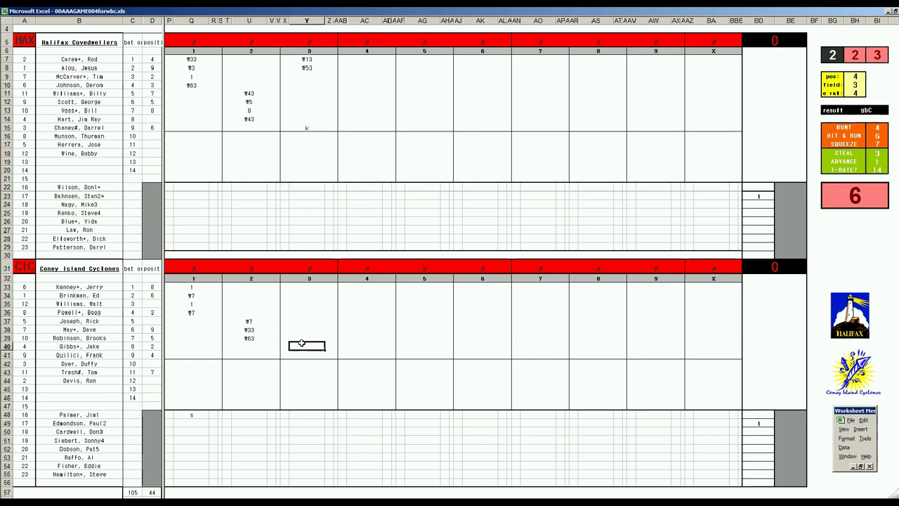
text(\43)
key(Return)
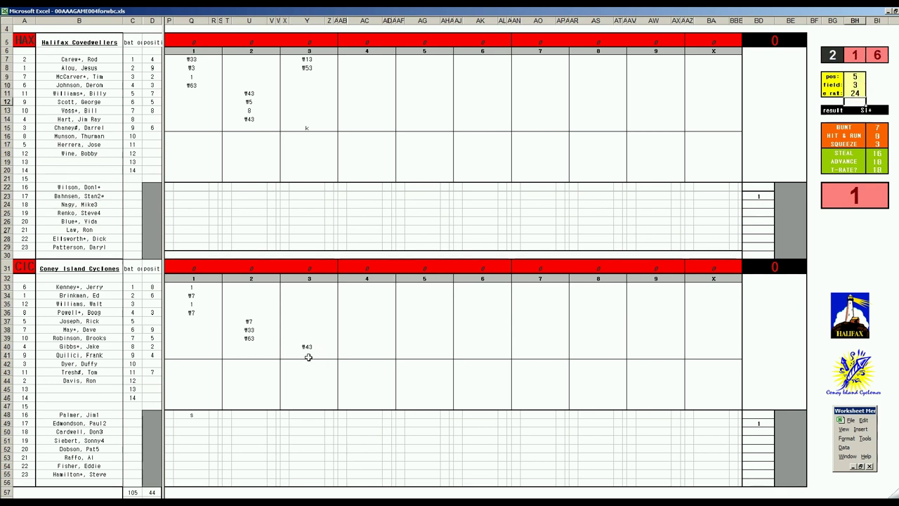
click(307, 355)
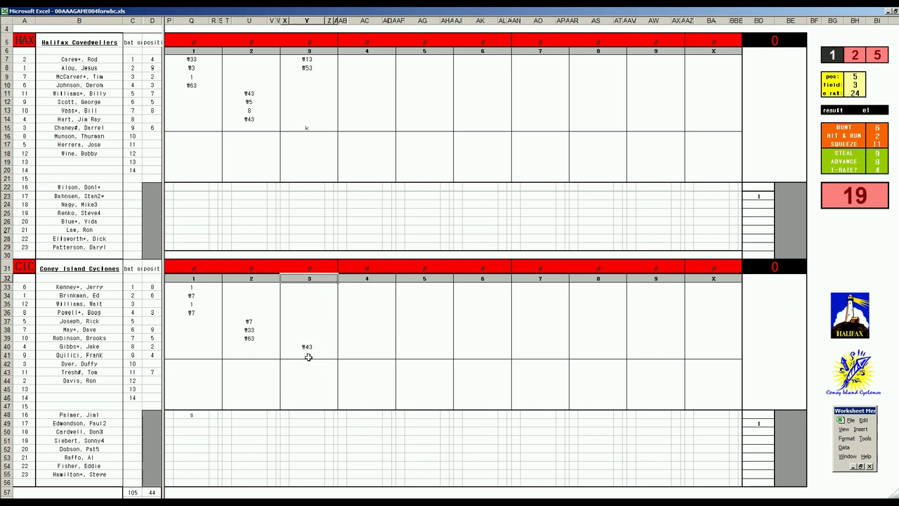
key(Down)
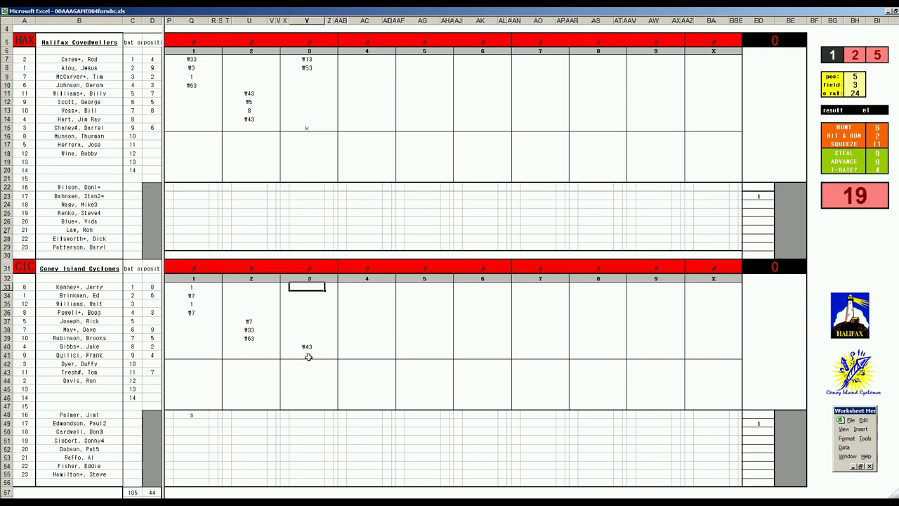
text(8)
key(Return)
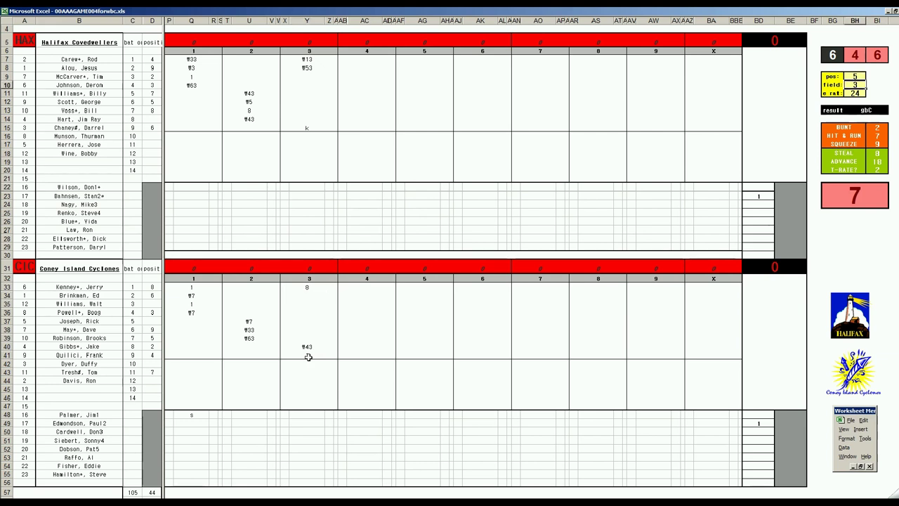
Complete Coney Island's inning 3 batting results with 1 in Y41, ₩53 in Y34 and ₩8 in Y35.
click(307, 294)
text(#53)
key(Return)
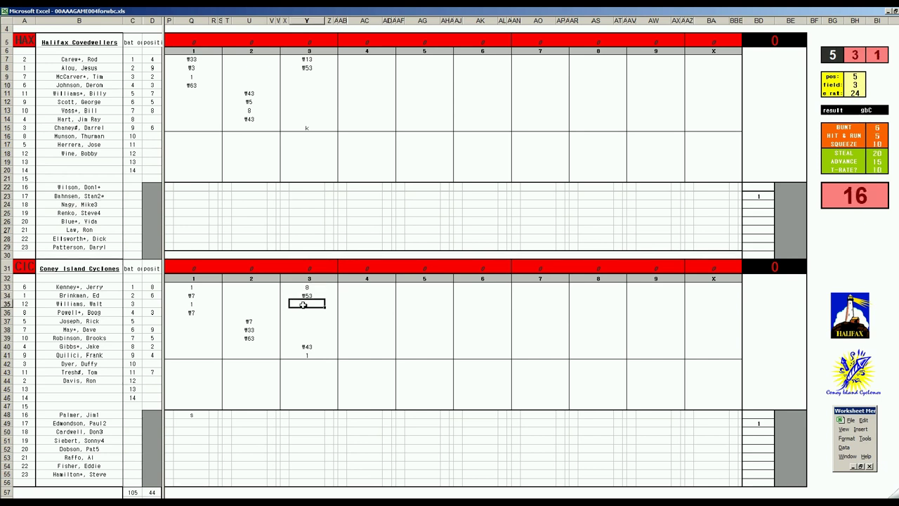
text(#8)
Record Halifax's inning 4 batting results: ₩8 in AC9, 1 in AC10, k in AC11 and ₩63 in AC12.
click(357, 75)
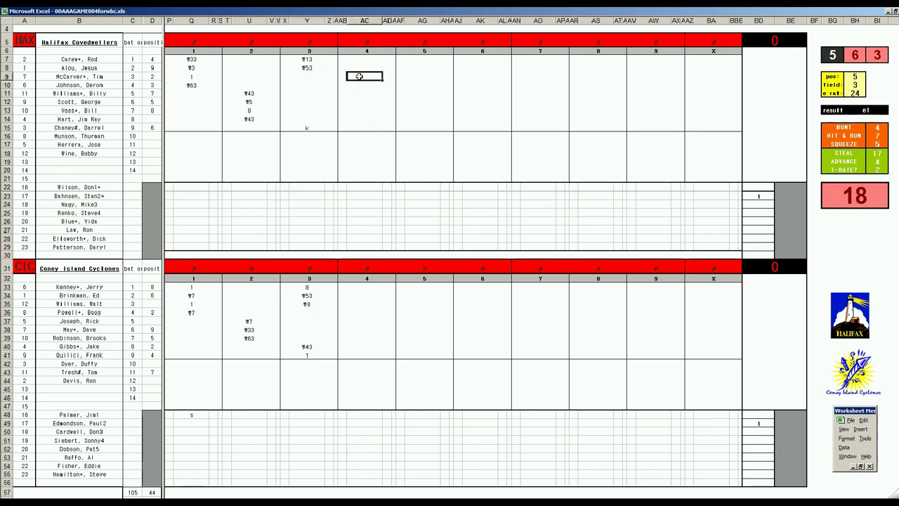
text(#8)
key(Return)
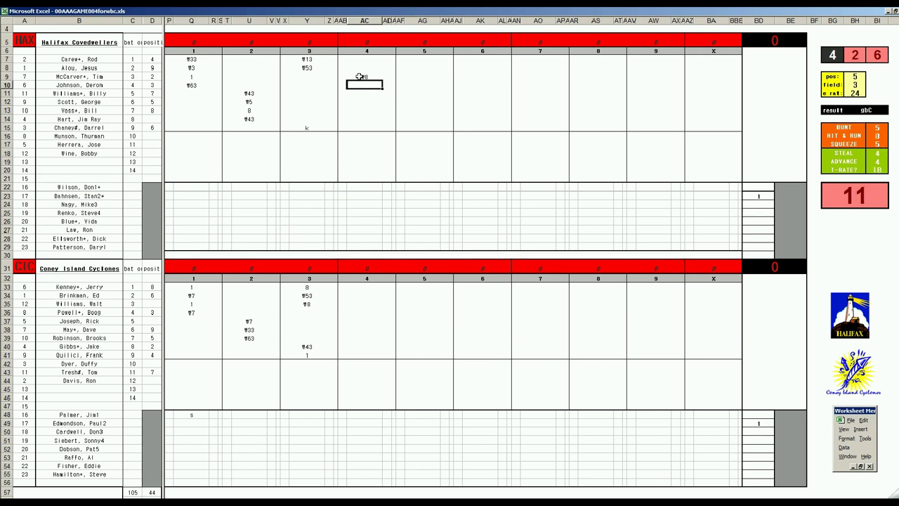
text(1)
key(Return)
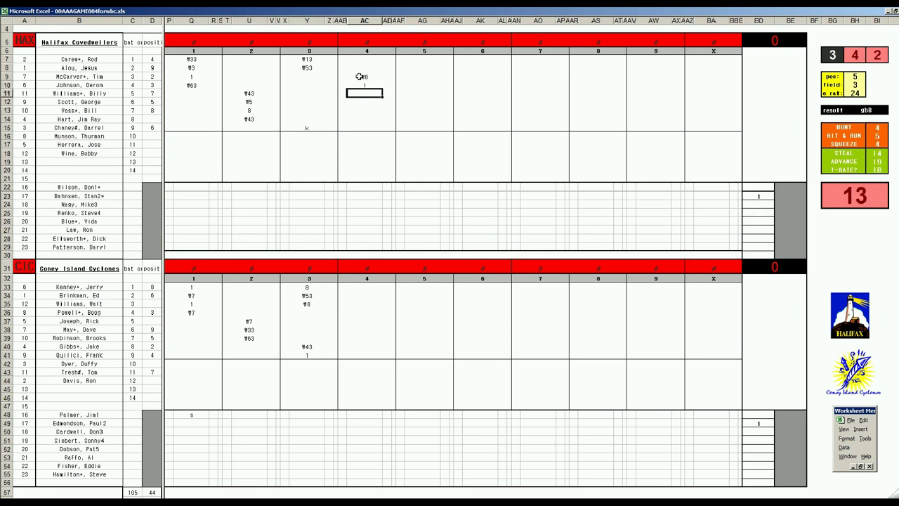
text(k)
key(Return)
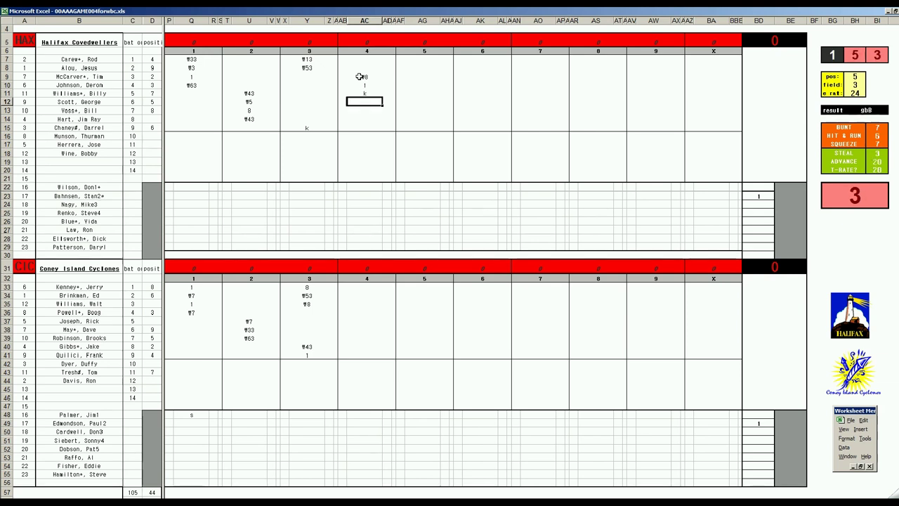
text(#63)
Record Coney Island's first inning 4 batting results: 4 in AC36 and 1 in each of AC37, AC38 and AC39.
click(354, 311)
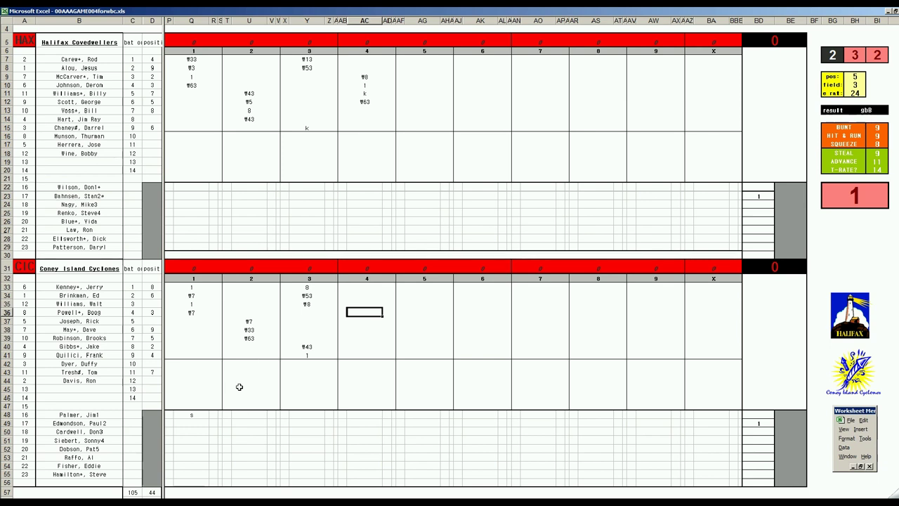
text(4)
key(Return)
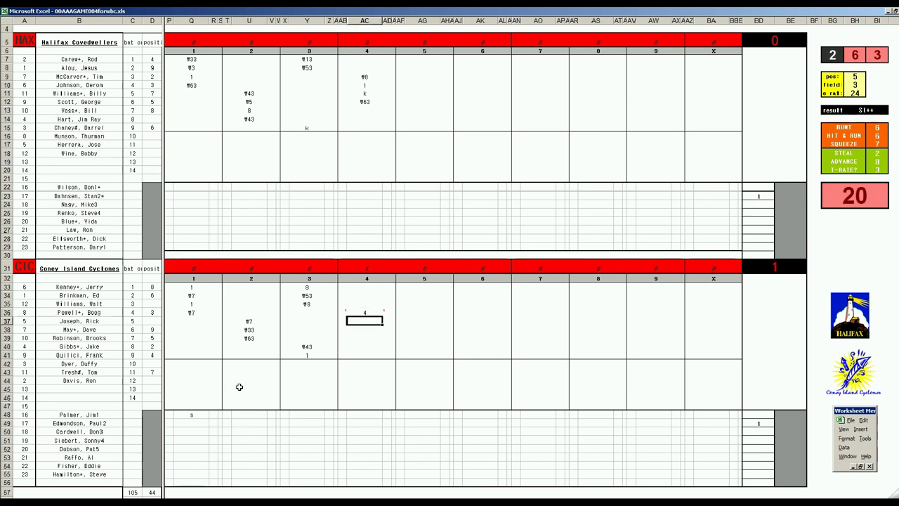
text(1)
key(Return)
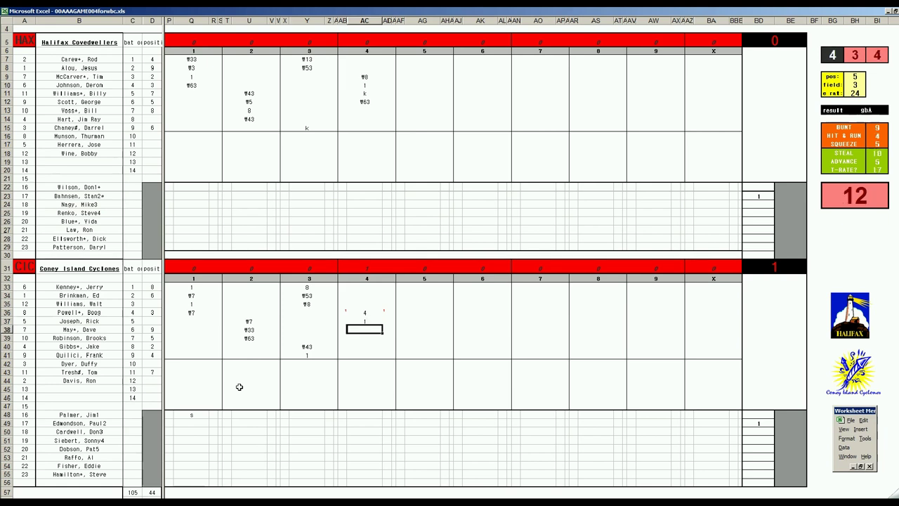
text(1)
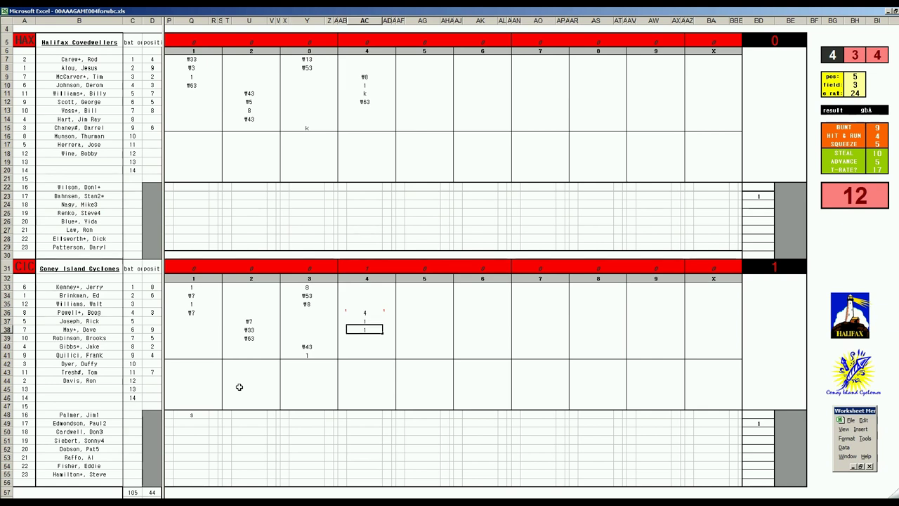
key(Return)
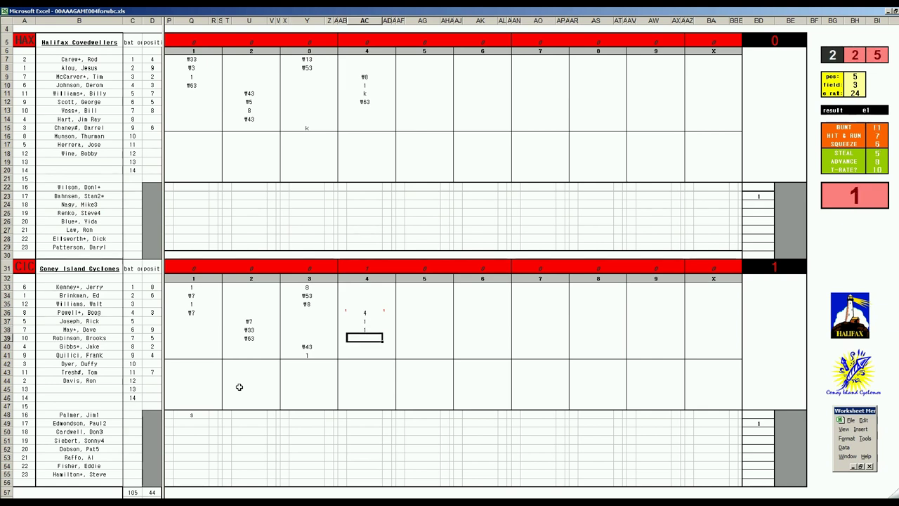
text(1)
key(Return)
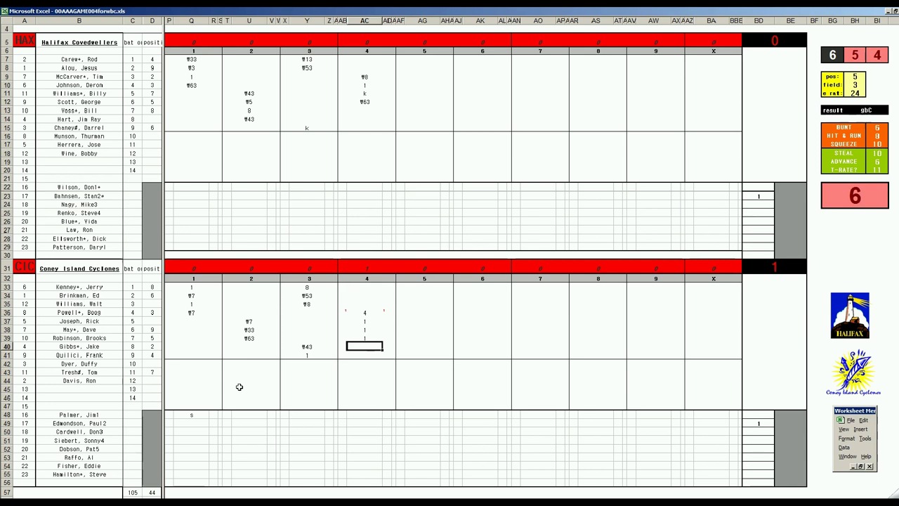
Record 8 in AC40 for Coney Island's eighth batter and mark the fifth batter's run in AB37.
text(8)
key(Return)
key(Left)
key(Up)
key(Up)
key(Up)
key(Up)
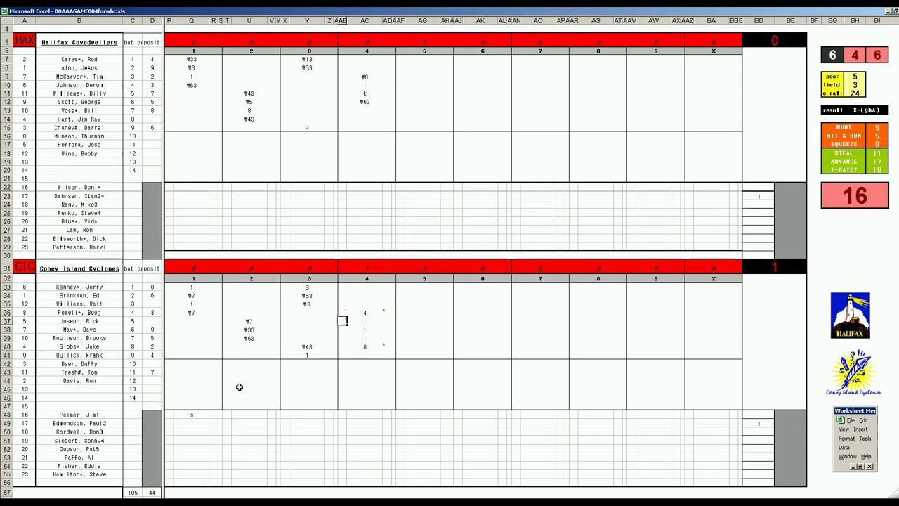
text(1)
key(Tab)
Record 9 in AC41 for Coney Island's ninth batter and mark the sixth batter's run in AB38.
key(Down)
key(Down)
key(Down)
key(Down)
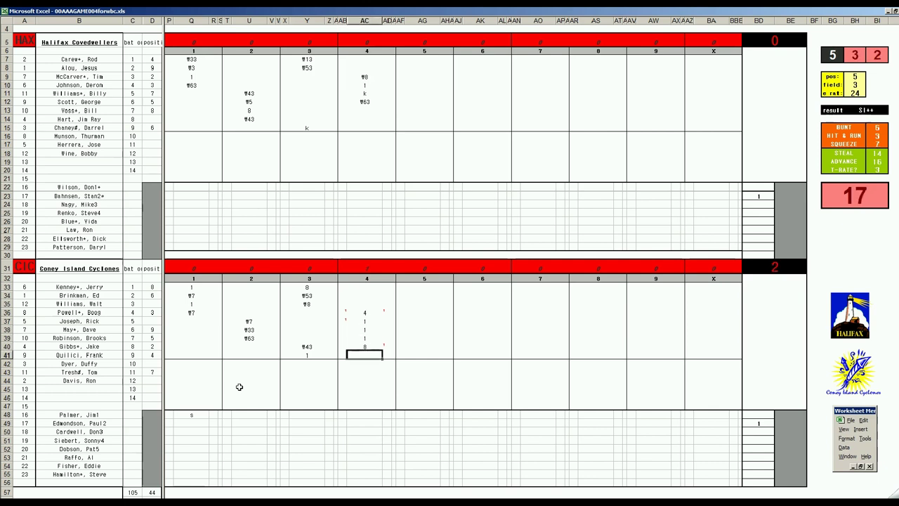
text(9)
key(Left)
key(Up)
key(Up)
key(Up)
key(Up)
text(1)
key(Tab)
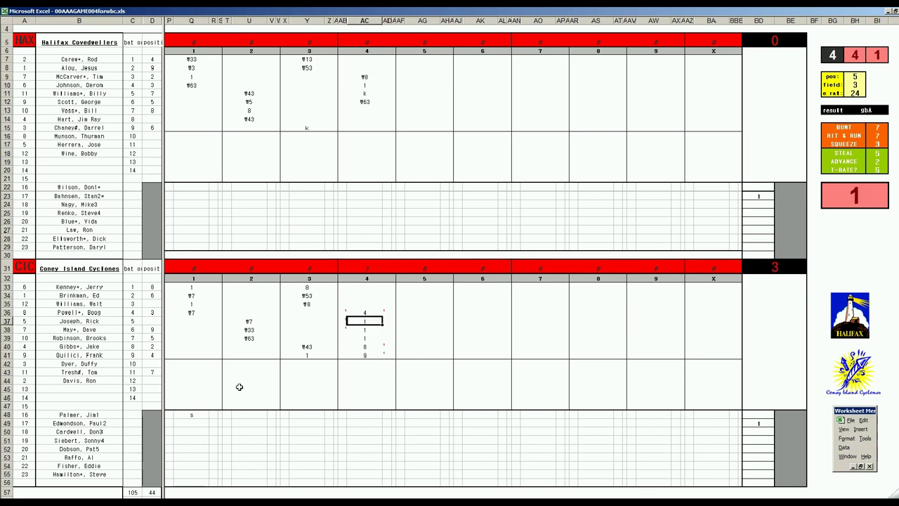
Set the fielding lookup to position 6 and error rating 44 for Coney Island's leadoff batter in inning 4.
key(Up)
key(Up)
key(Up)
key(Up)
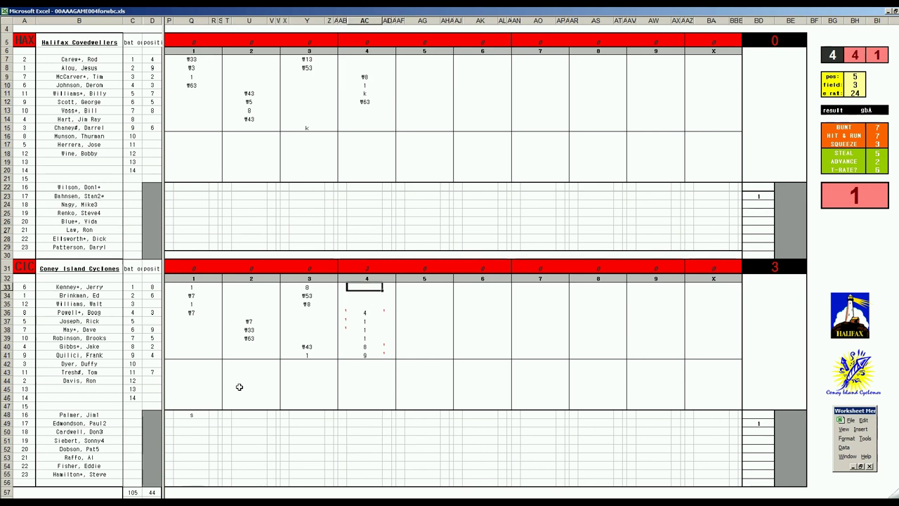
key(Tab)
text(6)
key(Return)
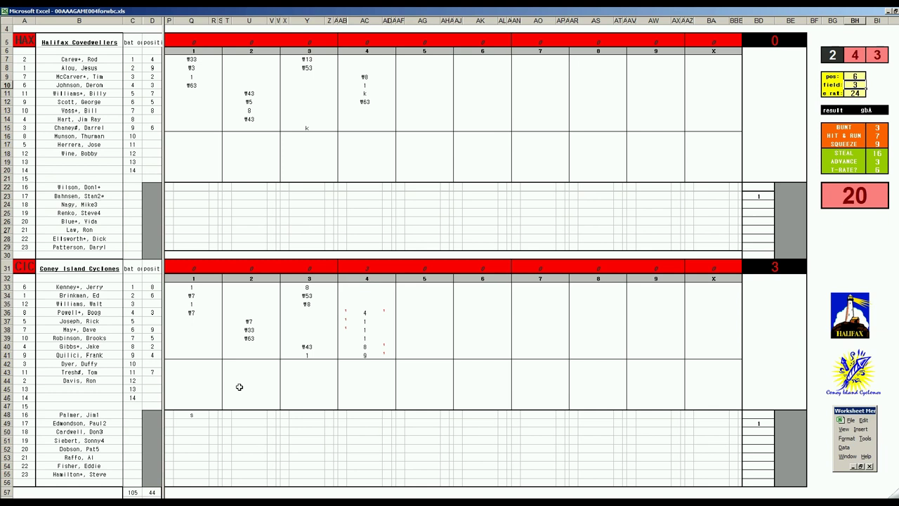
key(Return)
text(44)
key(Return)
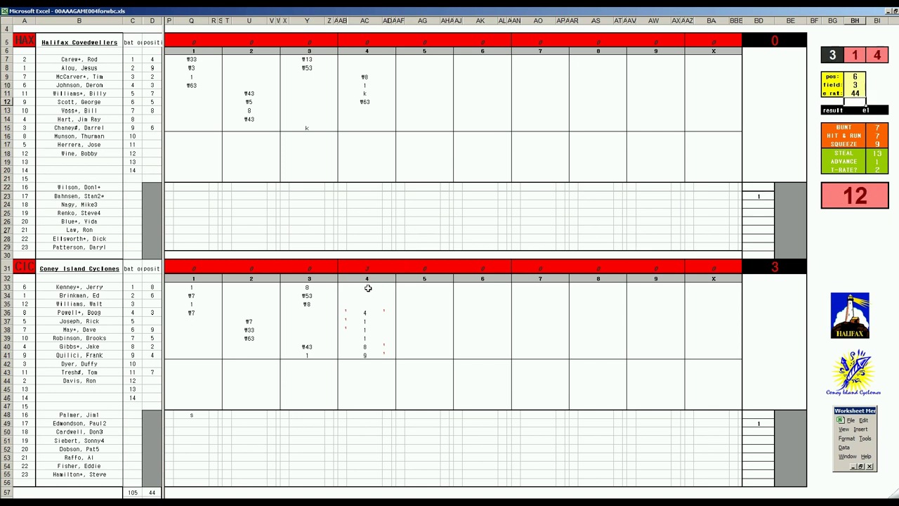
Complete Coney Island's inning 4 batting results with e6 in AC33, ₩7 in AC34 and ₩9 in AC35.
click(367, 287)
text(e6)
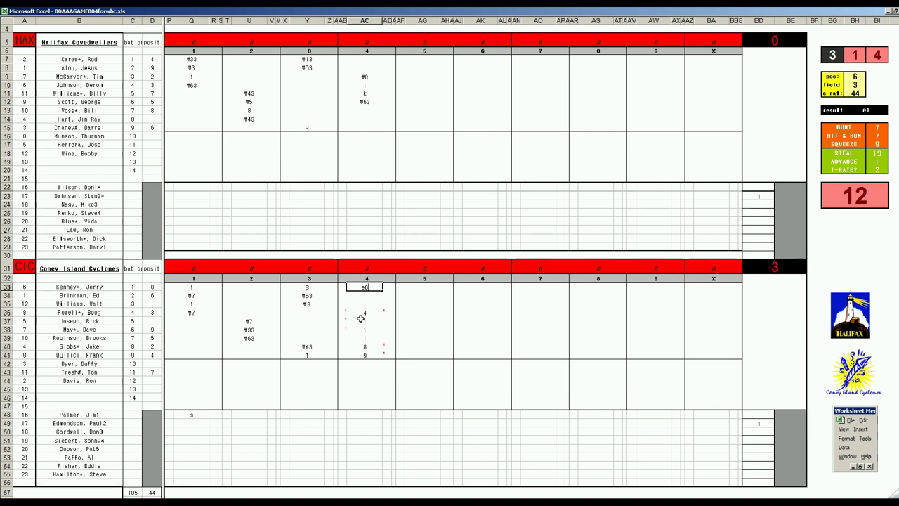
key(Return)
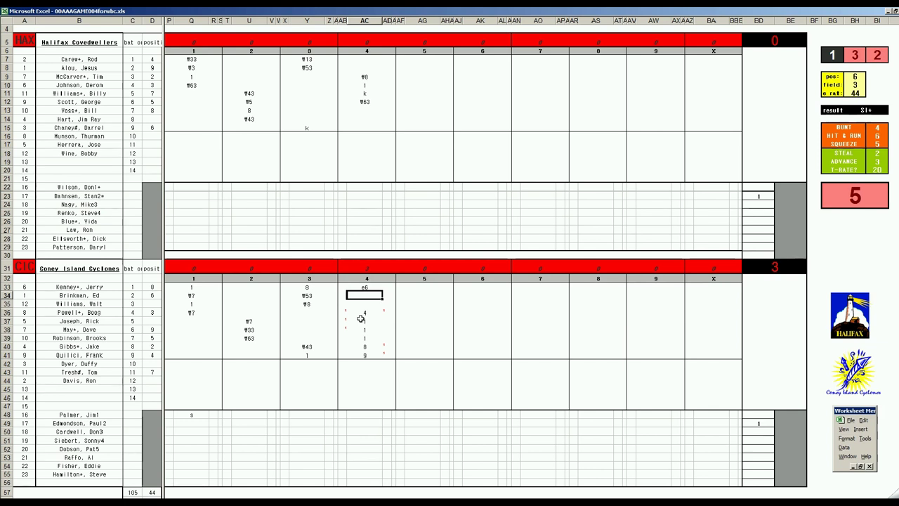
text(w7)
key(Return)
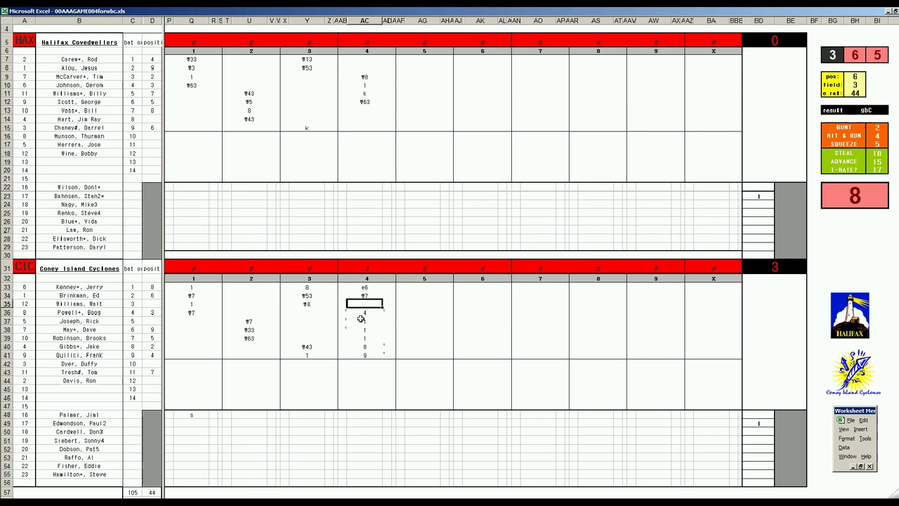
text(w9)
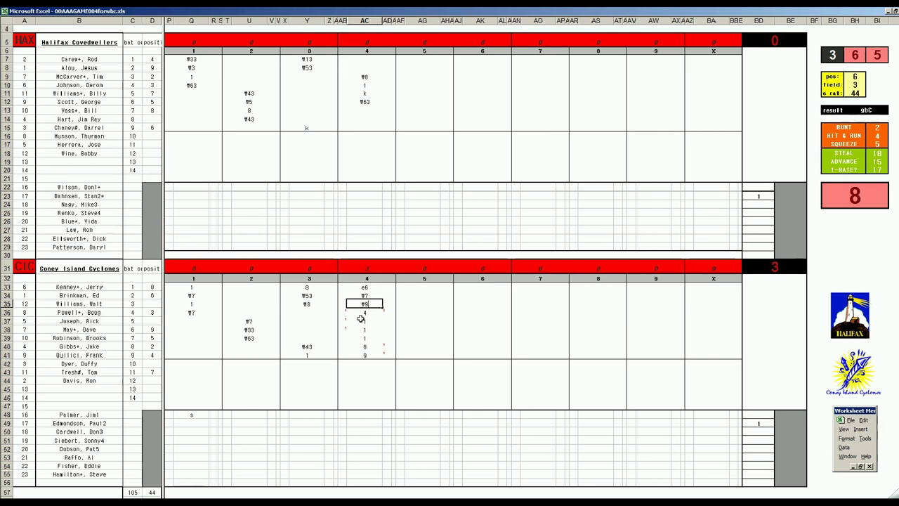
Record Halifax's inning 5 batting results: ₩43 in AG13, ₩7 in AG14 and ₩8 in AG15.
click(410, 109)
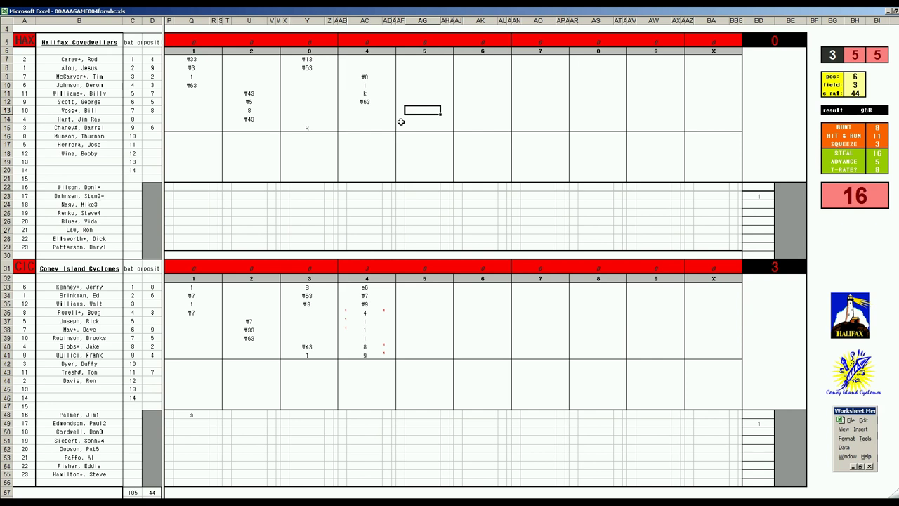
text(w43)
key(Return)
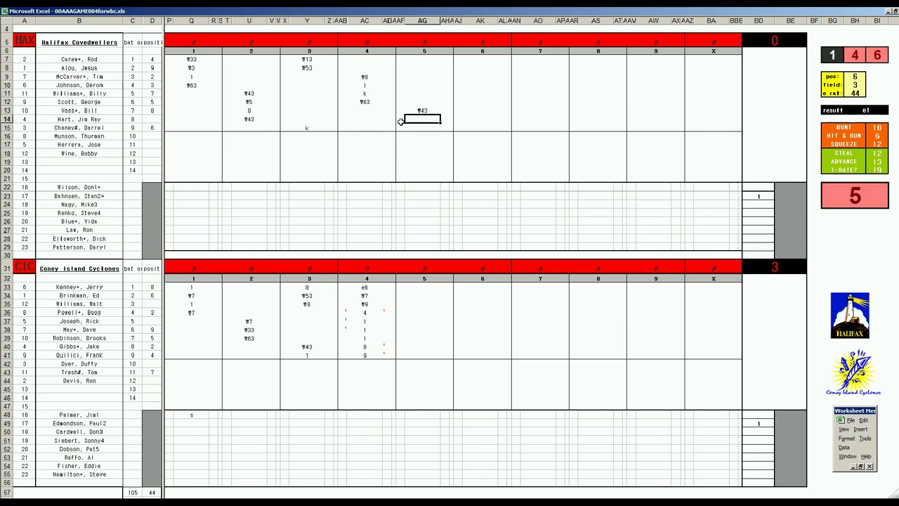
text(w7)
key(Return)
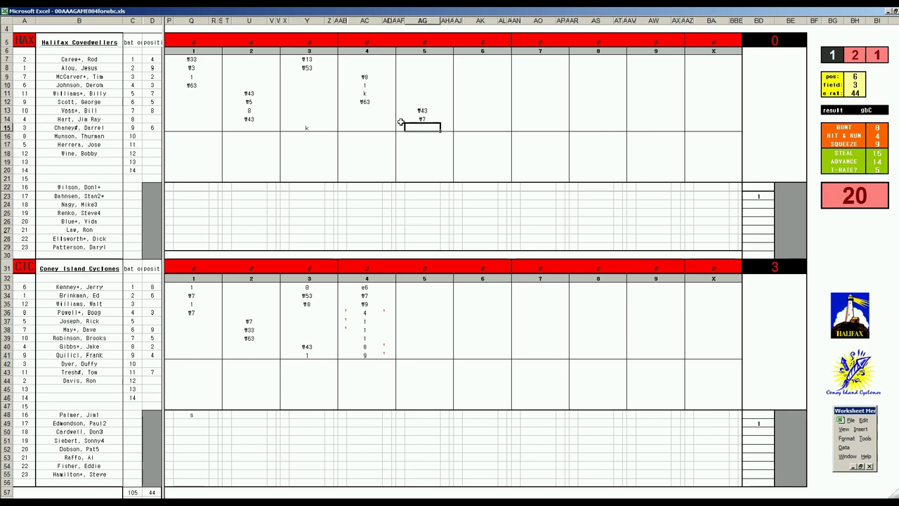
text(w8)
Record Coney Island's first two inning 5 batting results: ₩63 in AG36 and k in AG37.
click(415, 313)
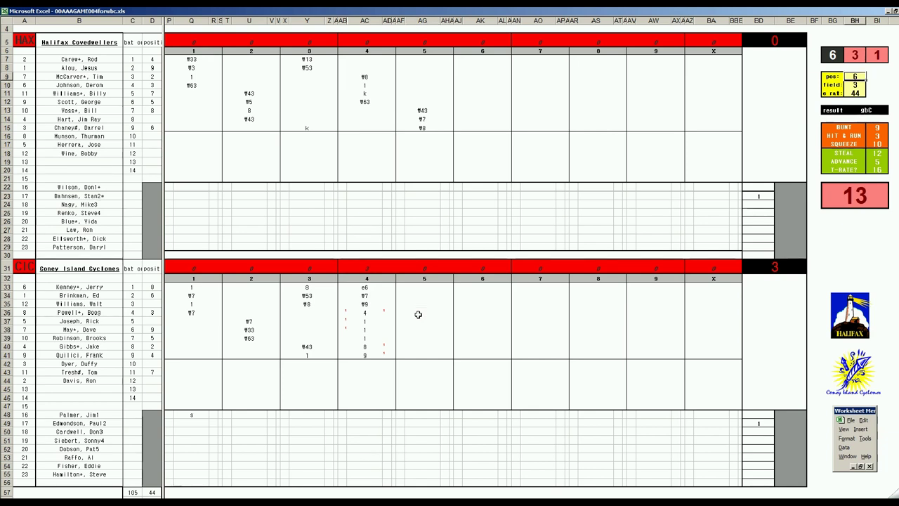
text(w53)
key(Return)
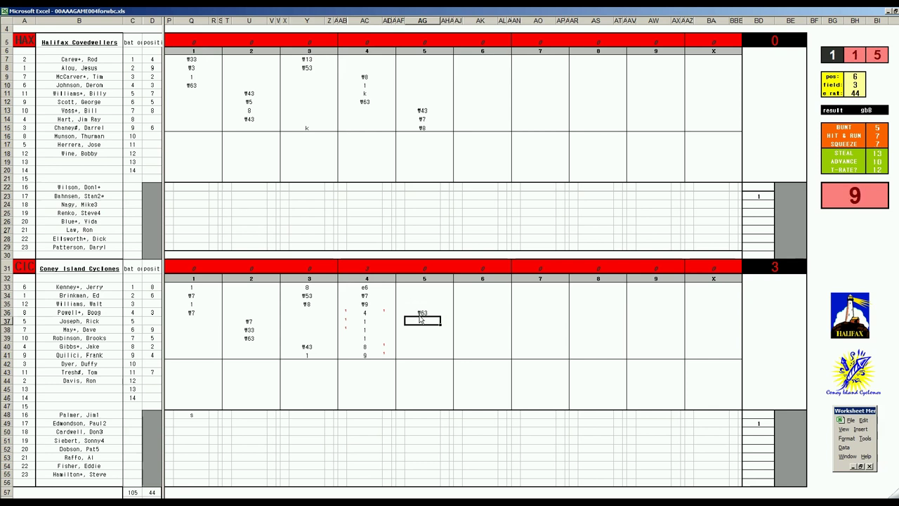
text(k)
key(Return)
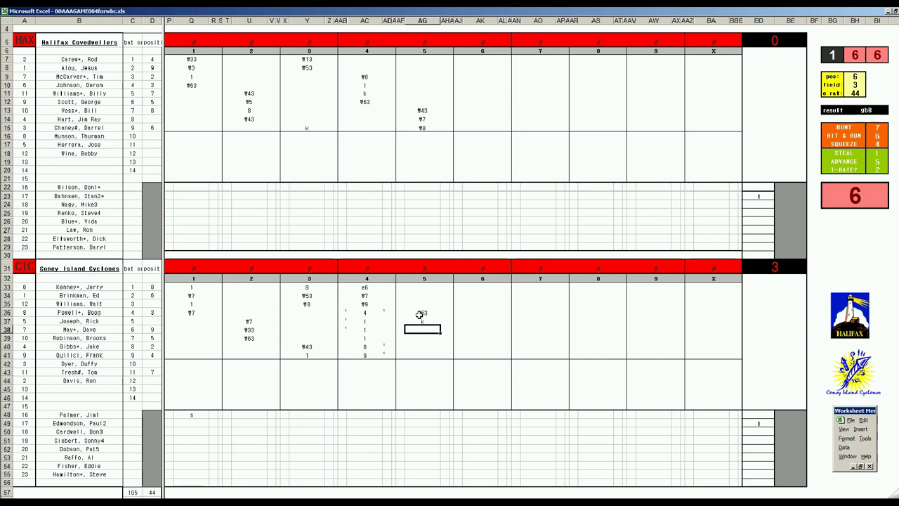
Complete Coney Island's inning 5 batting results with 4 and its run marks in row 38, and ₩7 in AG39.
text(f9)
key(Return)
key(Return)
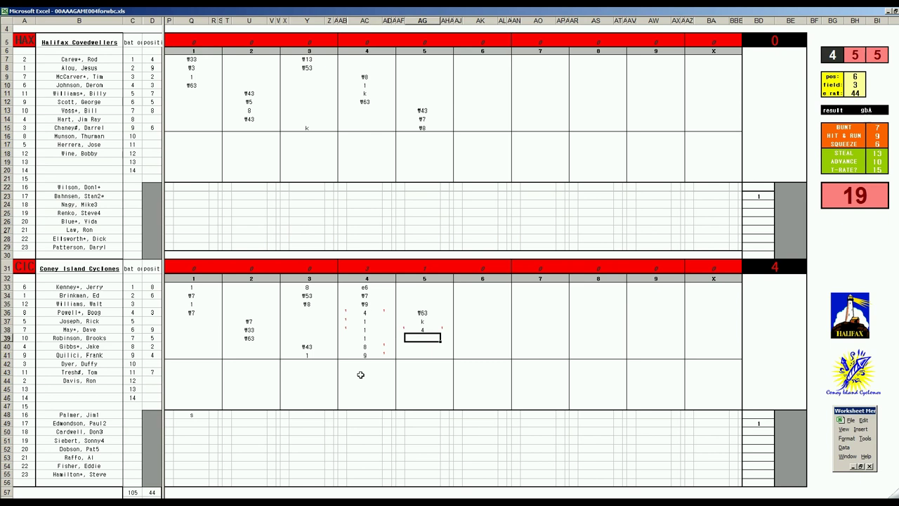
text(ƒ7)
Record Halifax's inning 6 batting results: 1 in AK7, ₩6 in AK8, and ₩9 in both AK9 and AK10.
click(479, 59)
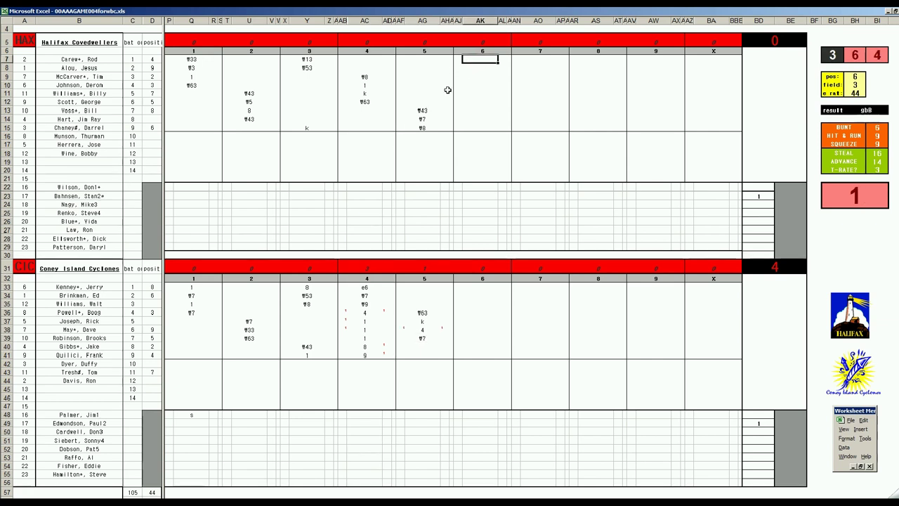
text(1)
key(Return)
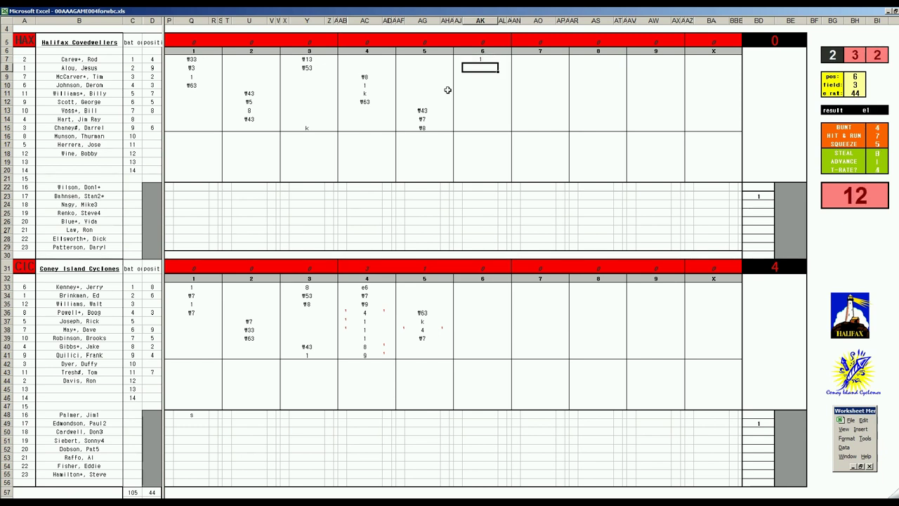
text(f6)
key(Return)
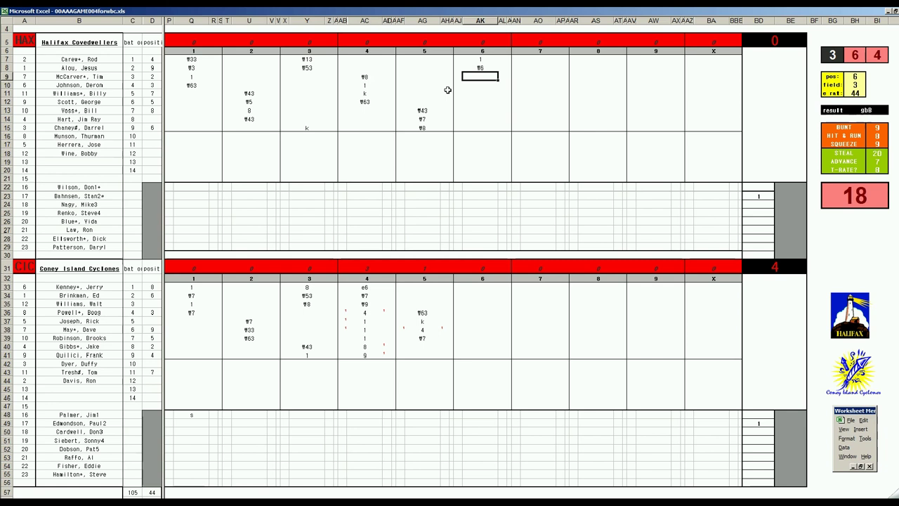
text(f9)
key(Return)
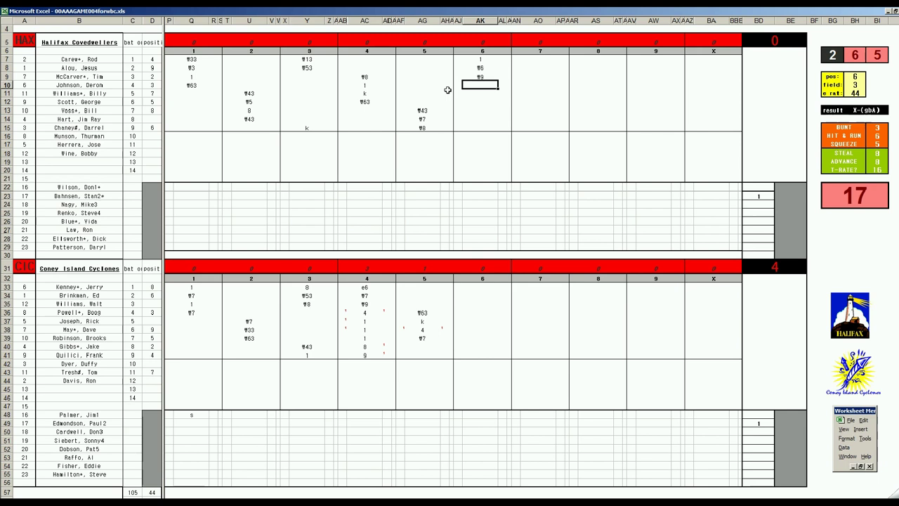
key(ctrl+d)
Log Halifax's pitching change with 5 in BE23 and 6 in BD27.
click(789, 197)
text(5)
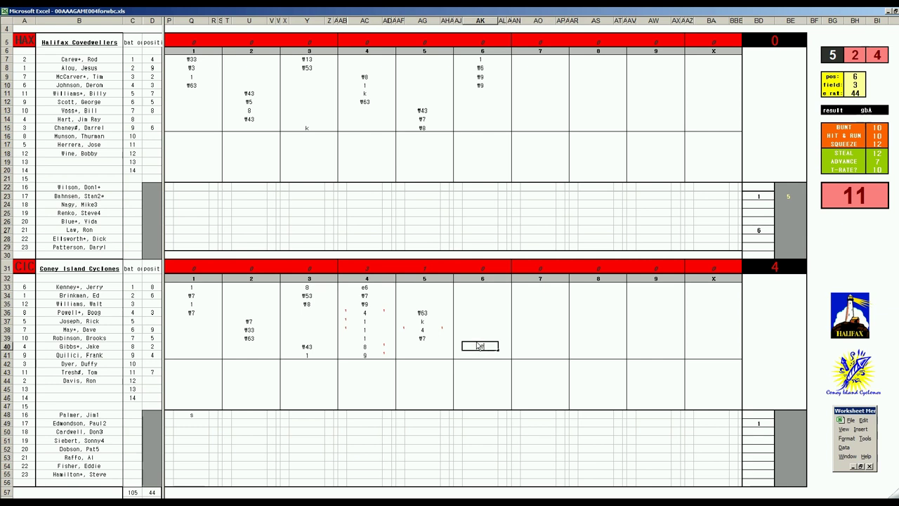
Record Coney Island's first two inning 6 batting results: ₩7 in AK40 and 8 in AK41.
text(¶7)
key(Return)
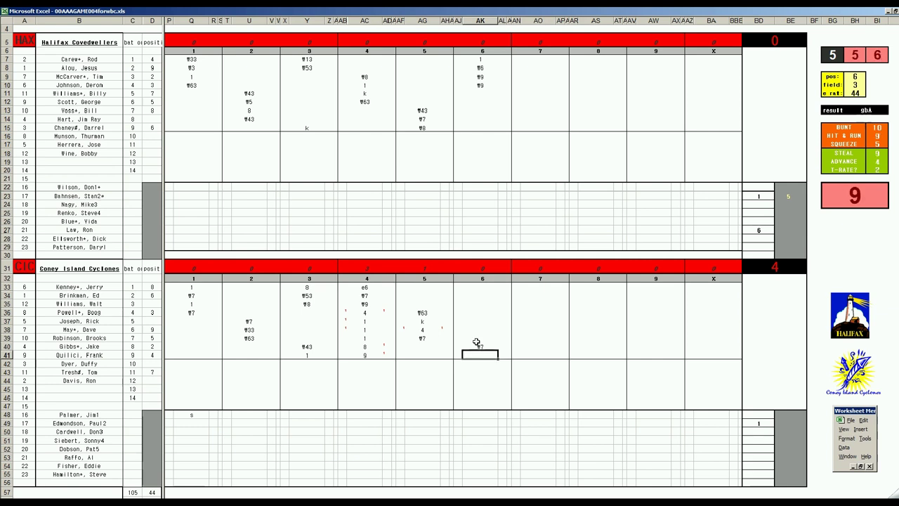
text(8)
Continue Coney Island's inning 6 at the top of the order with ₩8 in AK33 and 1 in AK34 and AK35.
key(Up)
key(Up)
key(Up)
key(Up)
key(Up)
key(Up)
key(Up)
key(Up)
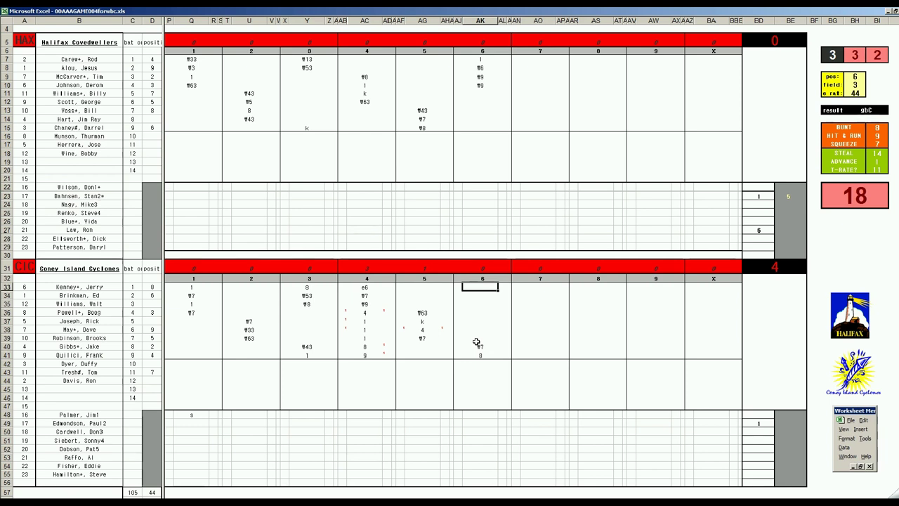
text(¶8)
key(Return)
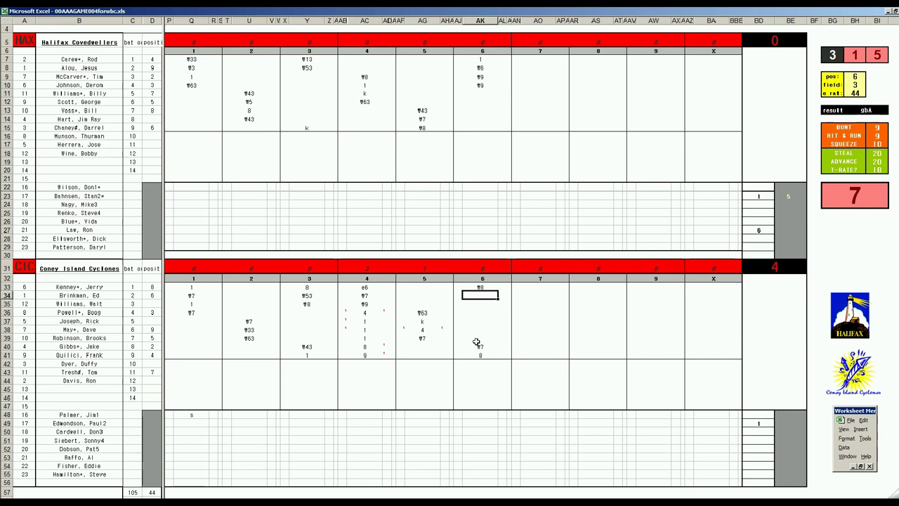
text(1)
key(Return)
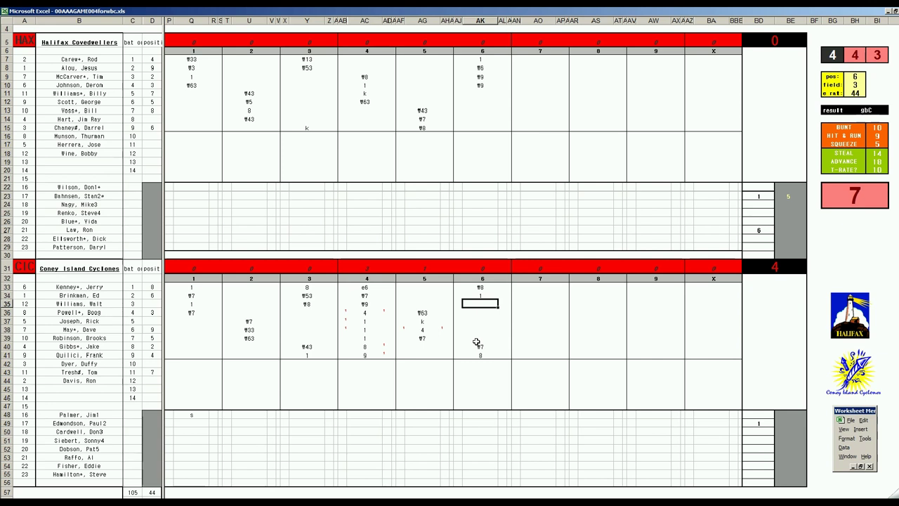
text(1)
key(Return)
Mark Coney Island's inning 6 run with a tick in AJ41 and the run batted in beside AK35.
key(Down)
key(Down)
key(Down)
key(Down)
key(Down)
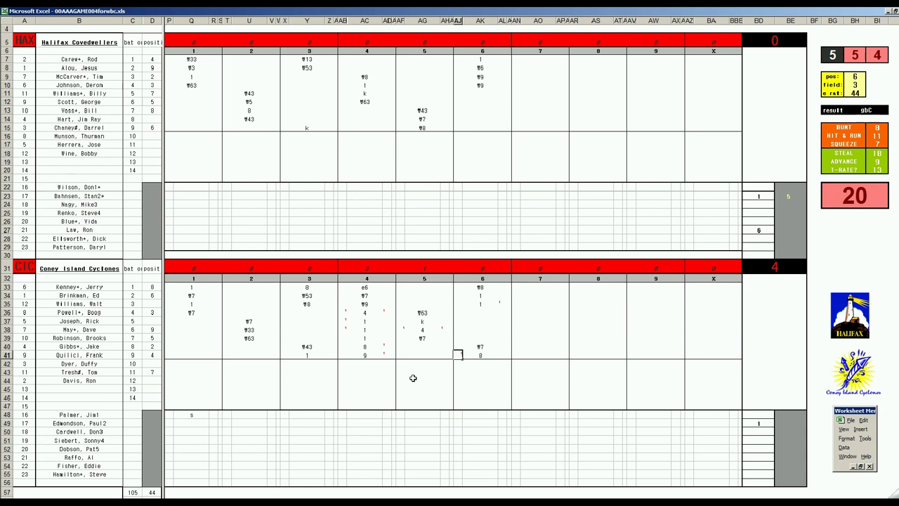
key(Right)
key(Up)
key(Up)
key(Up)
key(Up)
key(Up)
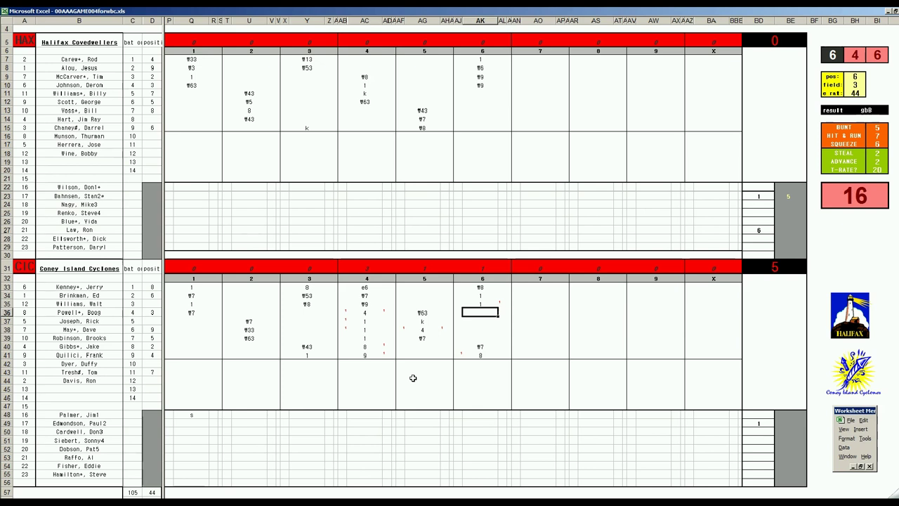
Set the fielding lookup position to 6 and record ₩63 in AK36 to close Coney Island's inning 6.
key(Tab)
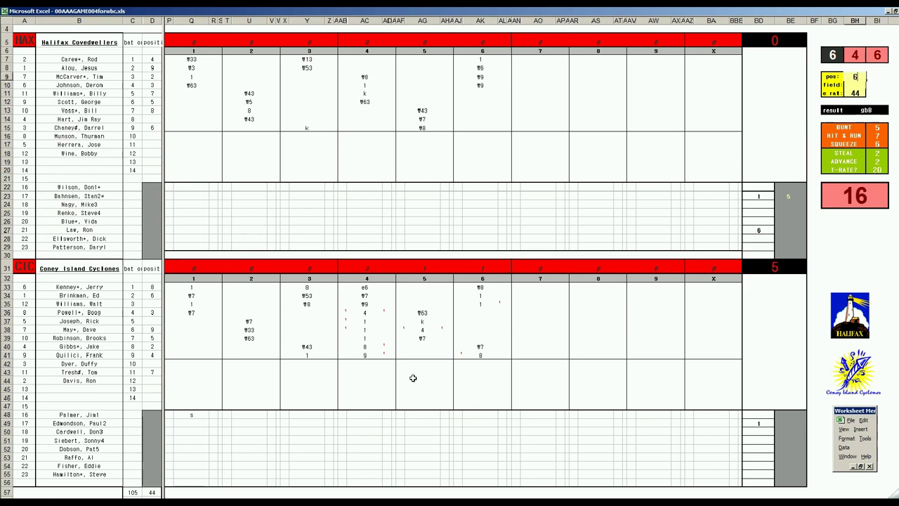
key(Return)
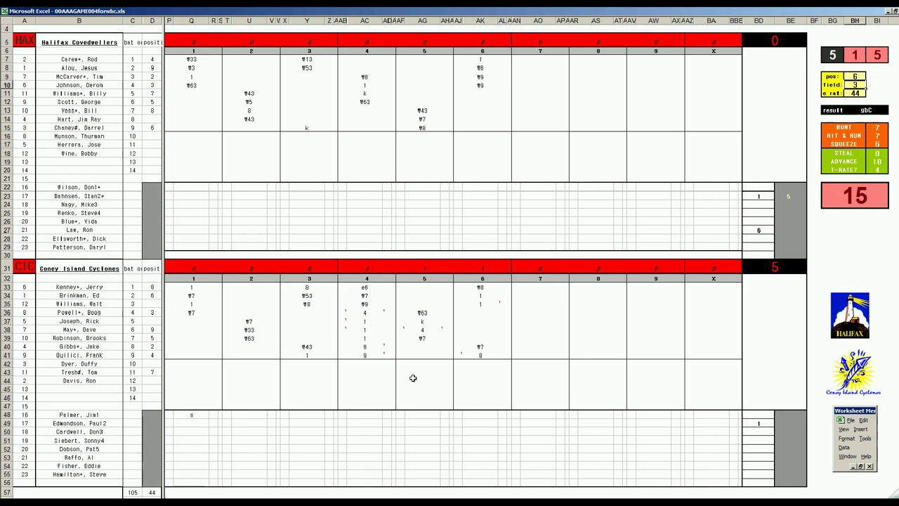
click(482, 316)
text(\63)
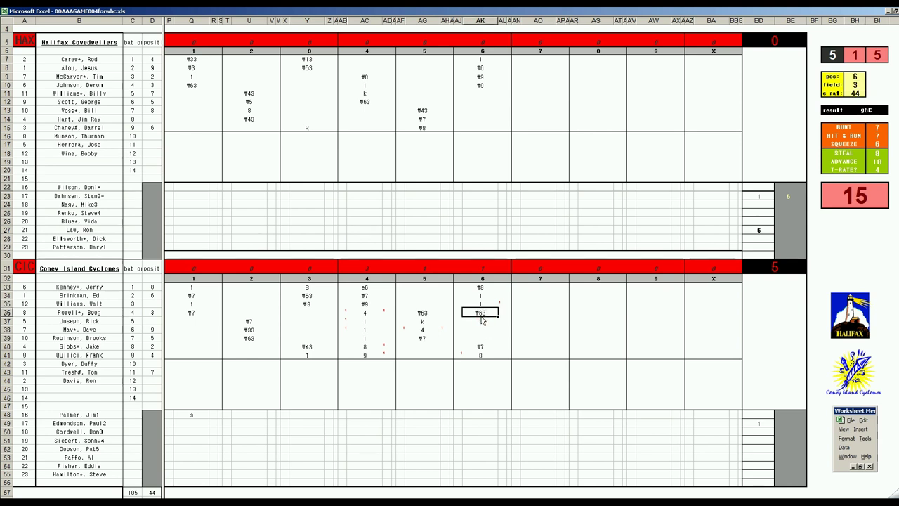
Record Halifax's inning 7 batting results: ₩8 in AO11, 8 in AO12, 1 in AO13 and 9 in AO14.
click(528, 92)
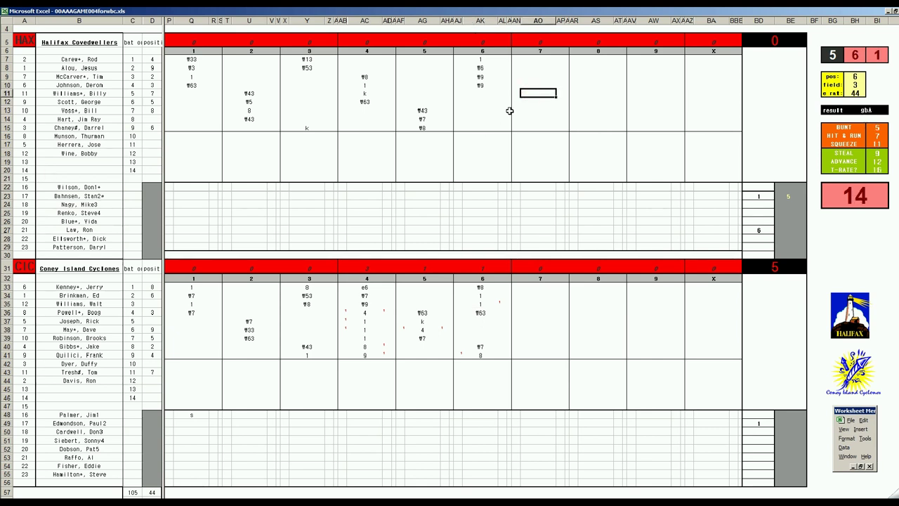
text(\8)
key(Return)
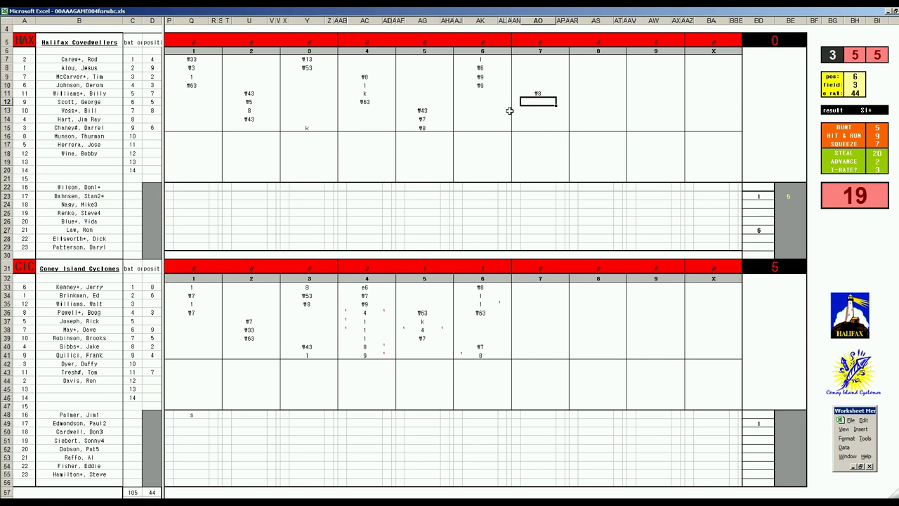
text(8)
key(Return)
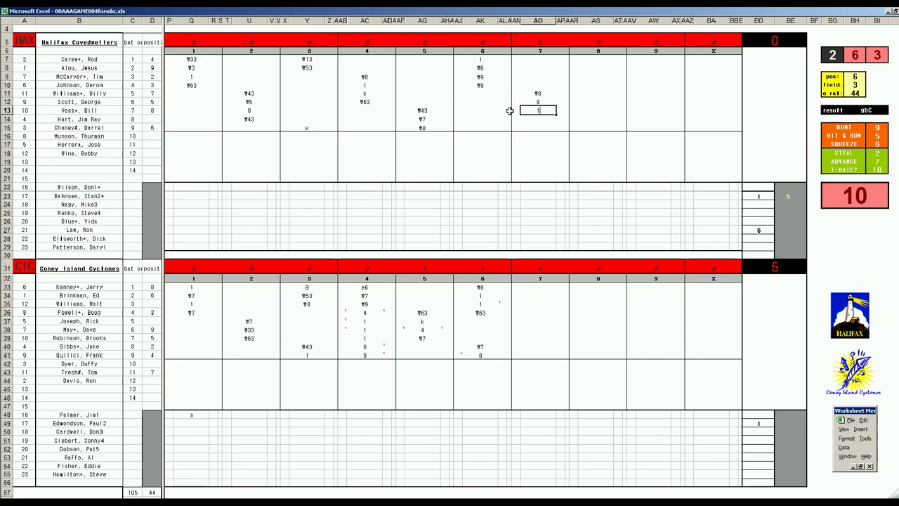
key(Return)
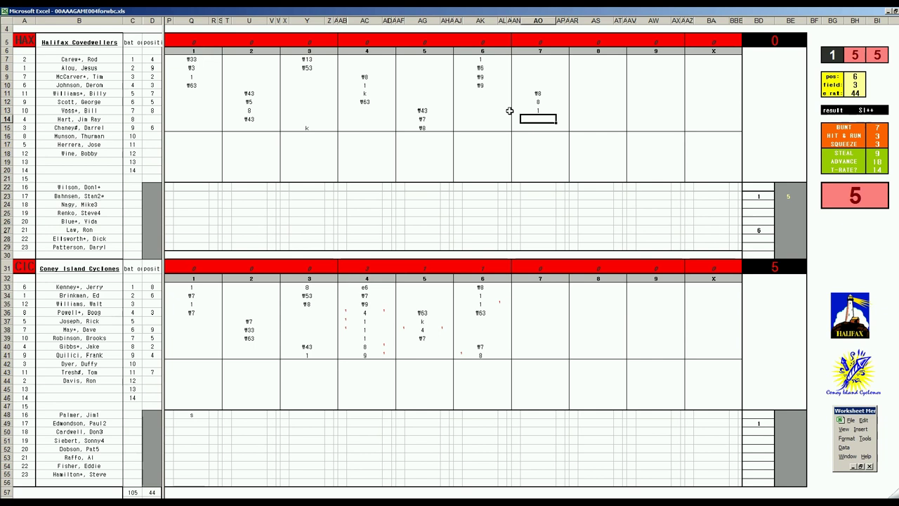
text(9)
key(Return)
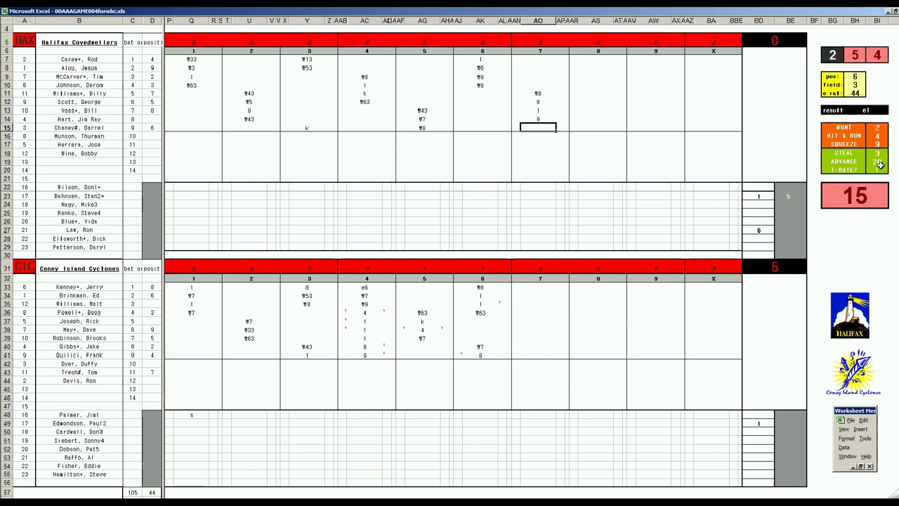
Assign fielding position 7 to Coney Island's third batter in D35 and clear the position in D43.
click(156, 303)
text(7)
key(Return)
key(Down)
key(Down)
key(Down)
key(Down)
key(Down)
key(Down)
key(Down)
key(Delete)
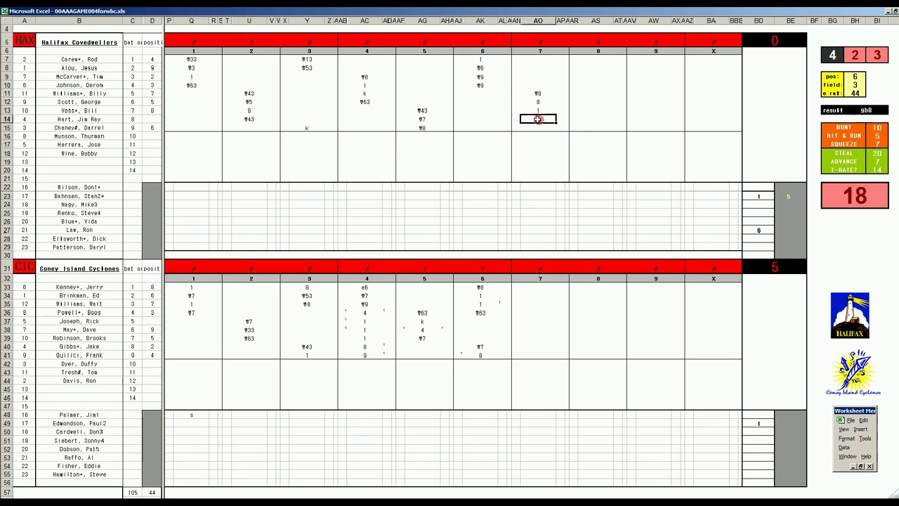
Replace Halifax's inning 7 result in AO14 with ₩992.
text(ᵖ992)
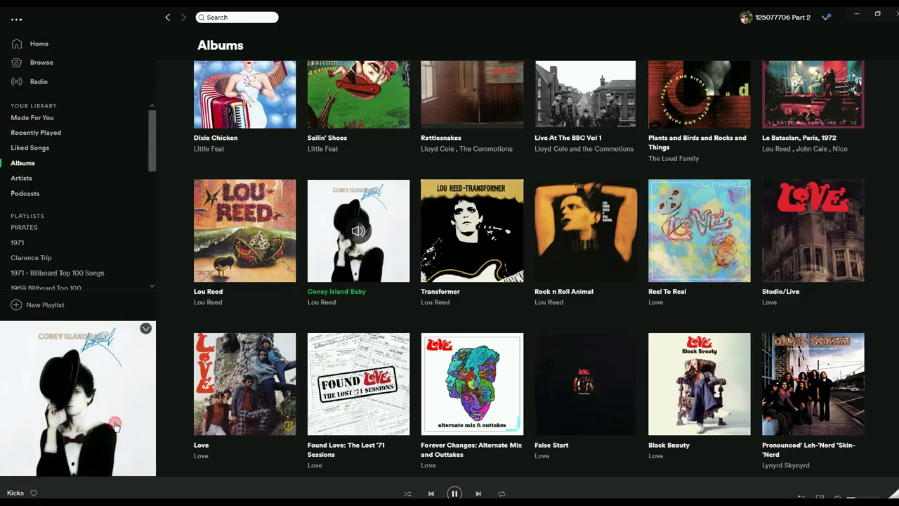
click(147, 420)
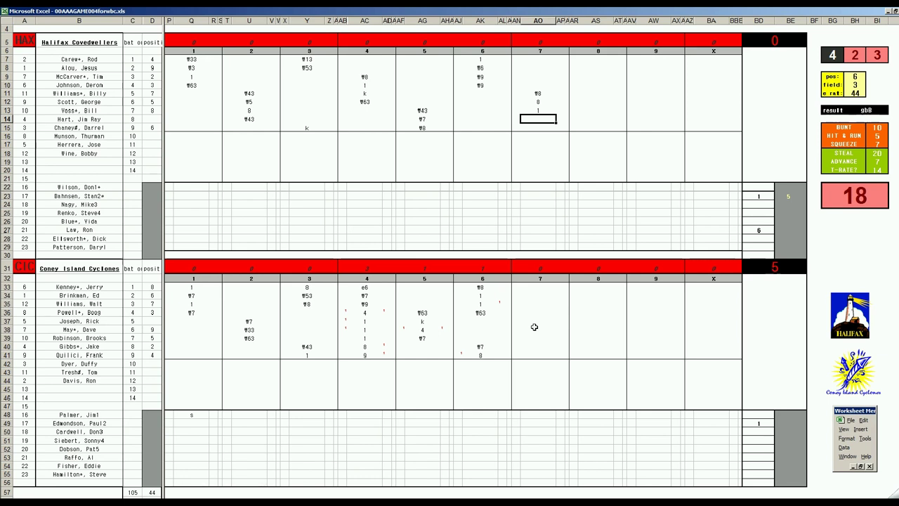
Log Halifax's next pitching change with 1 in BE27 and 7 in BD28.
click(786, 230)
key(Left)
key(Down)
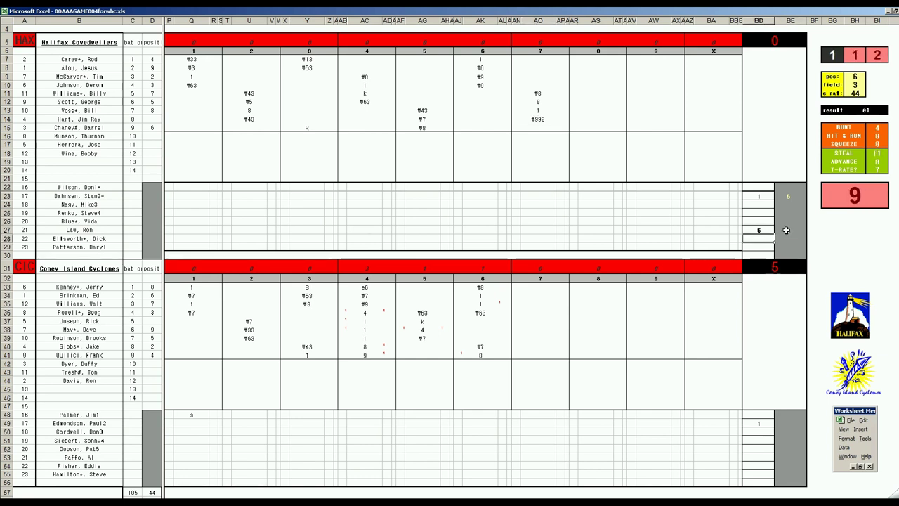
text(7)
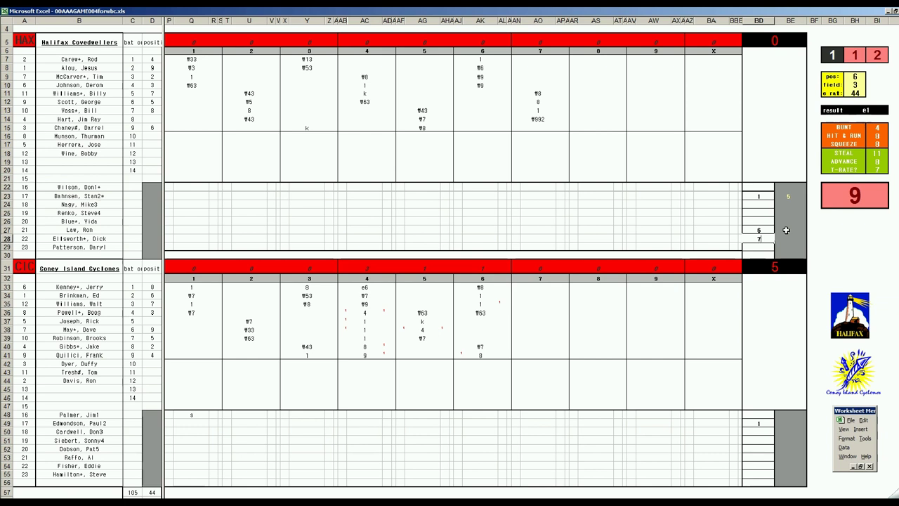
key(Return)
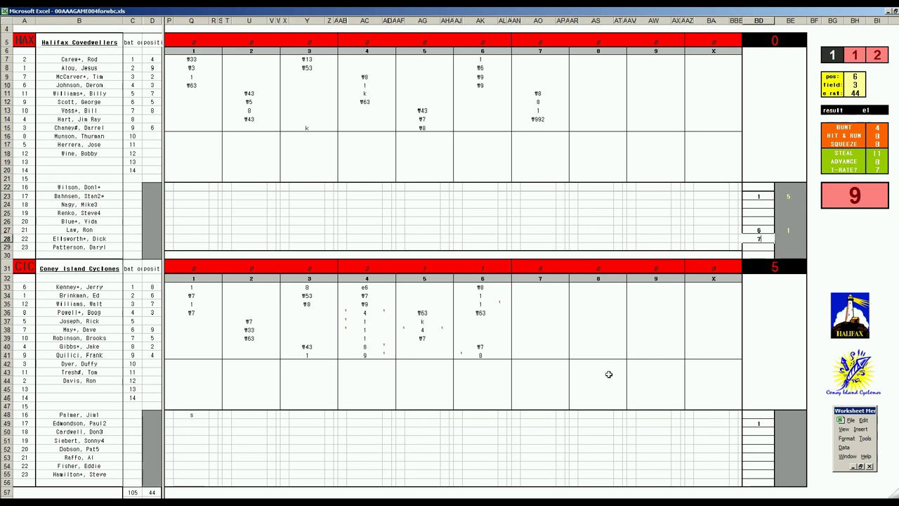
Enter position 6 in the fielding lookup for Coney Island's inning 7.
click(539, 363)
key(Down)
key(Down)
key(Tab)
text(6)
key(Return)
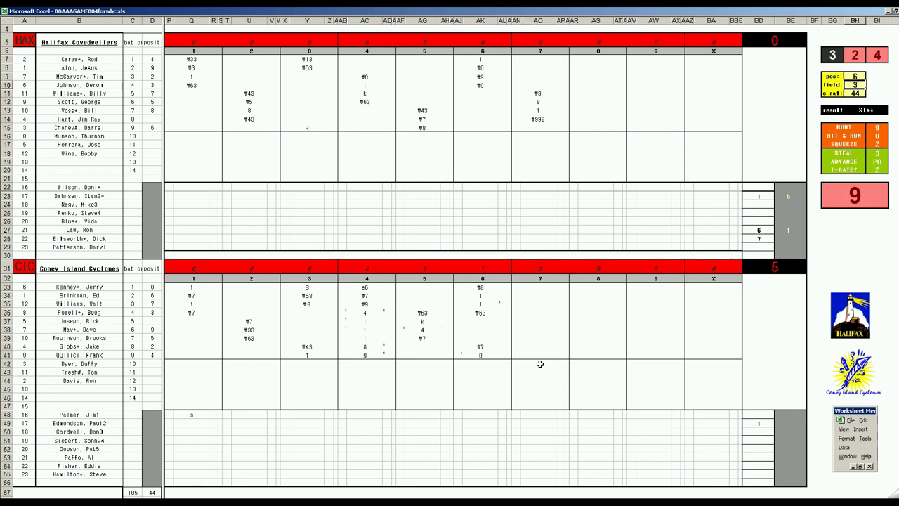
Record inning 7 results for two Coney Island bench batters: 1 in AO44 and 8 in AO43.
click(540, 364)
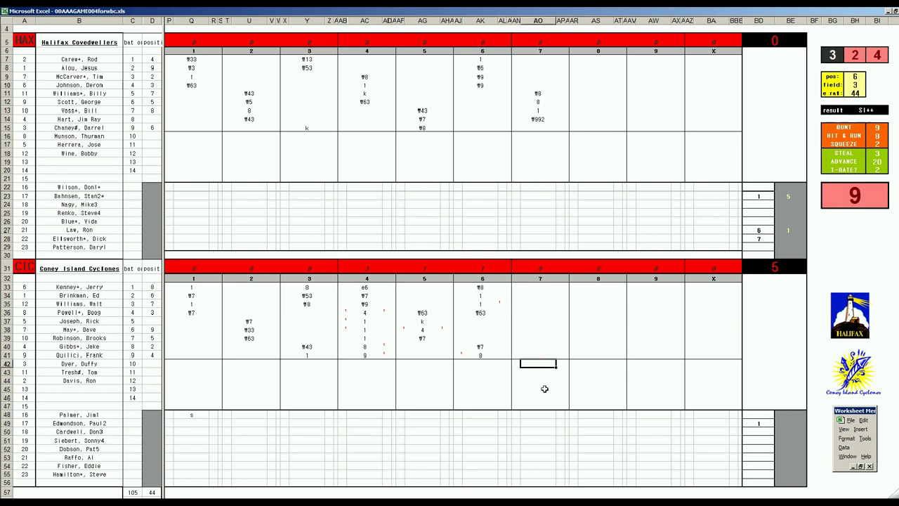
key(Down)
key(Down)
text(1)
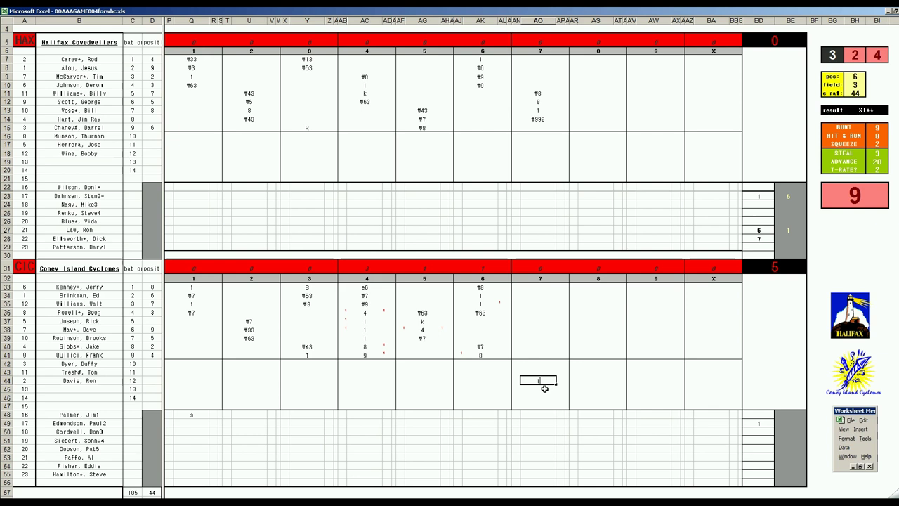
key(Up)
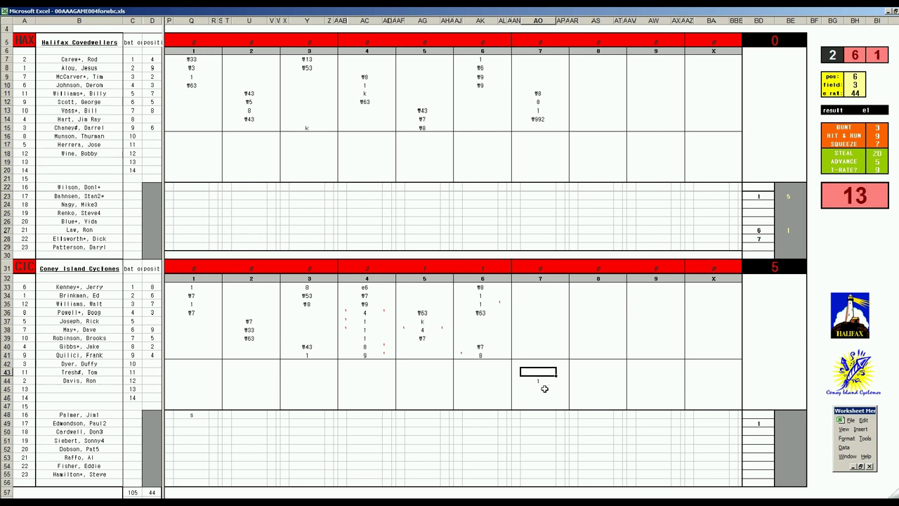
text(8)
Record further Coney Island inning 7 batting results: 8 in AO39, k in AO42 and ₩4 in AO41.
key(Up)
key(Up)
key(Up)
key(Up)
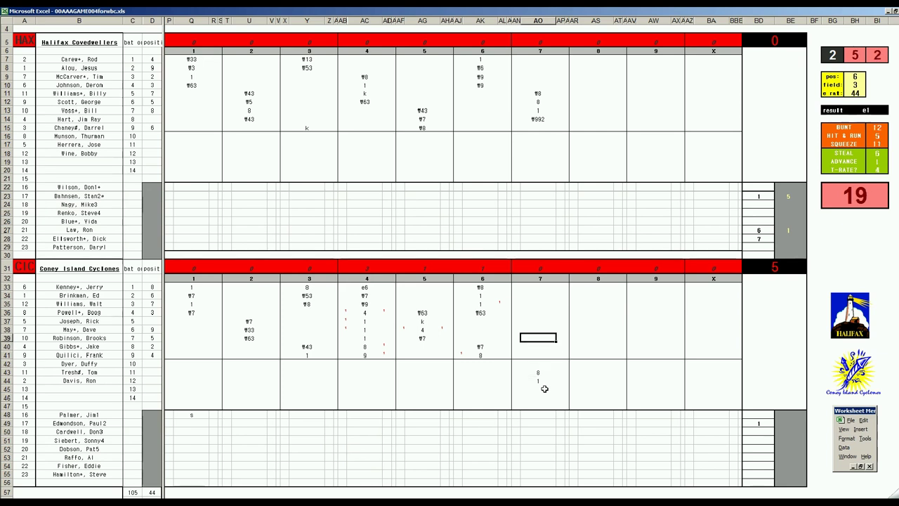
text(8)
key(Return)
key(Return)
key(Return)
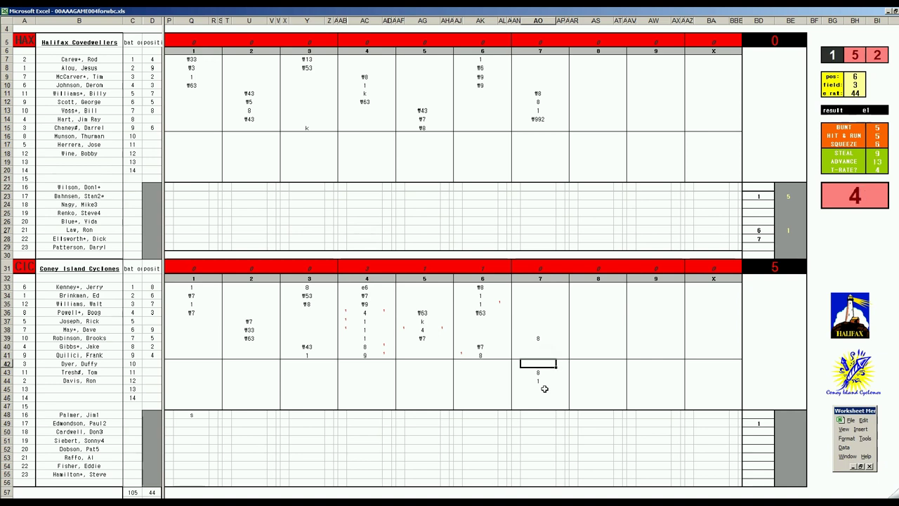
text(k)
key(Up)
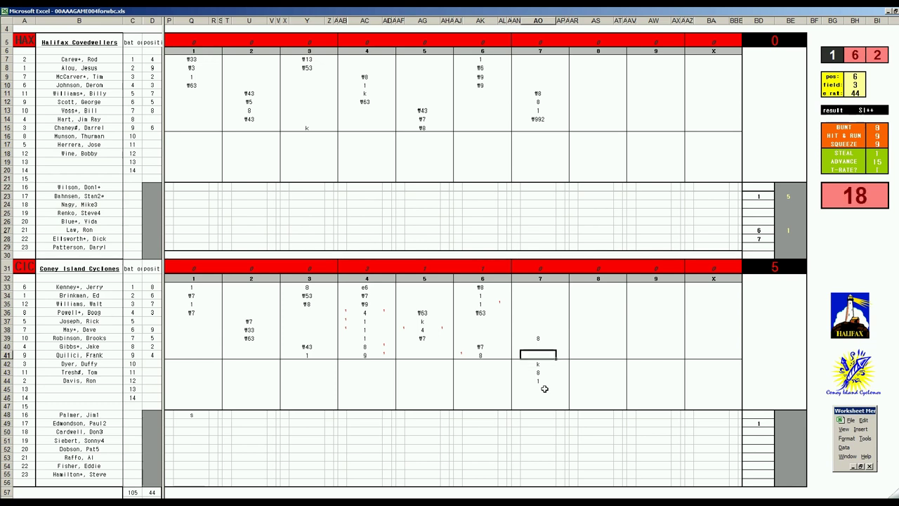
text(¶4)
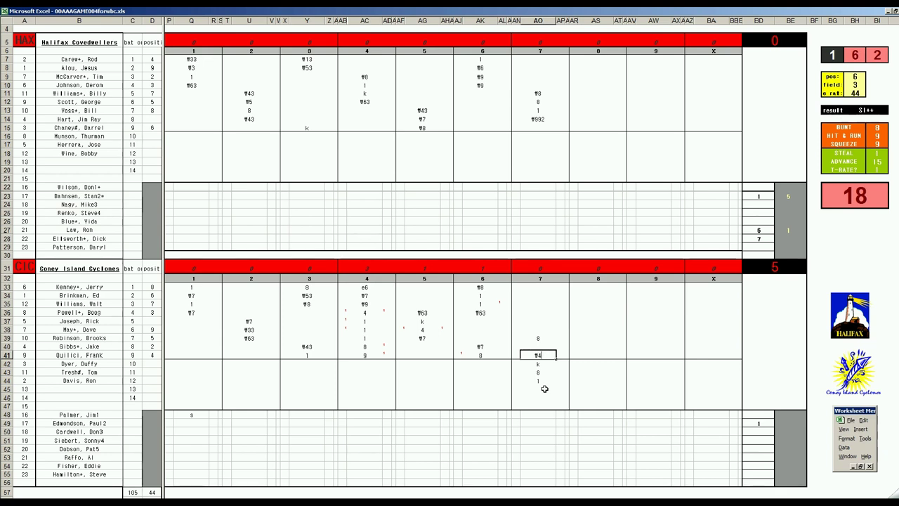
Record ₩43 in AO33 for Coney Island's leadoff batter in inning 7.
key(Up)
key(Up)
key(Up)
key(Up)
key(Up)
key(Up)
key(Up)
key(Up)
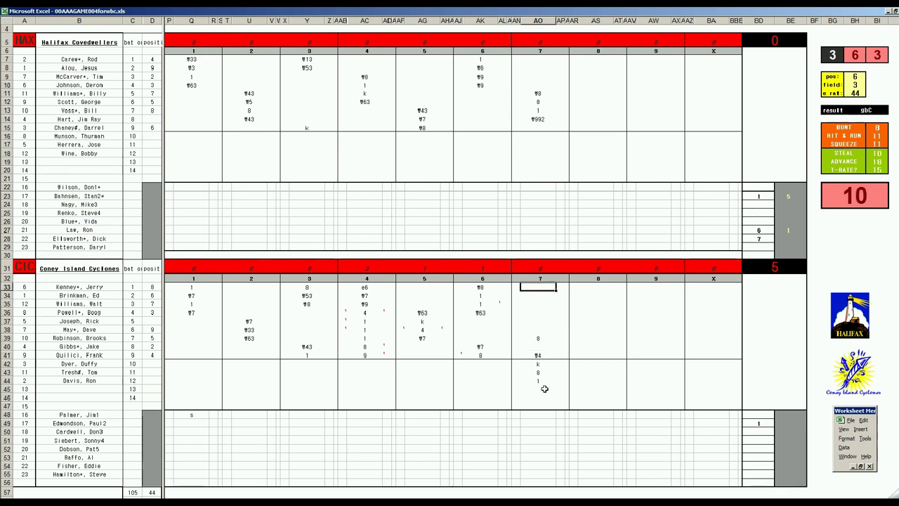
text(¶43)
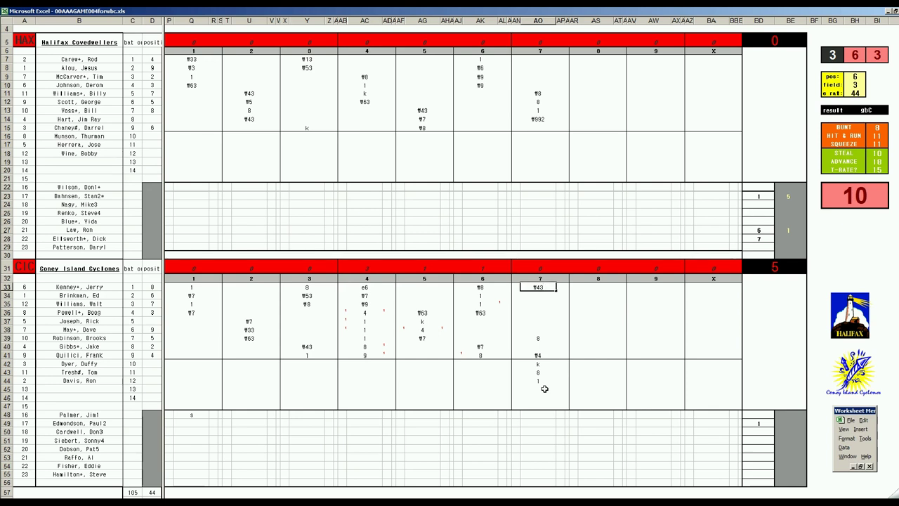
Log Coney Island's pitching change with 7 in BE49 and 8 in BD54.
click(790, 422)
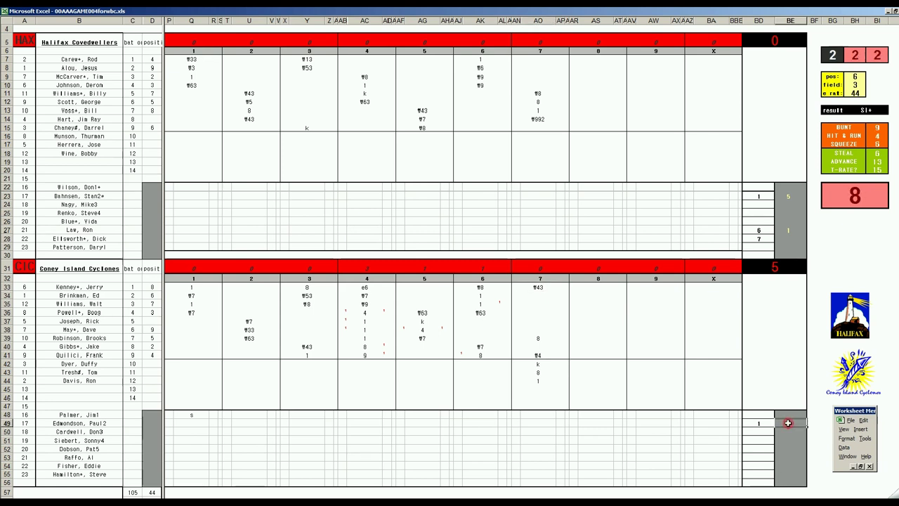
text(7)
click(765, 467)
text(8)
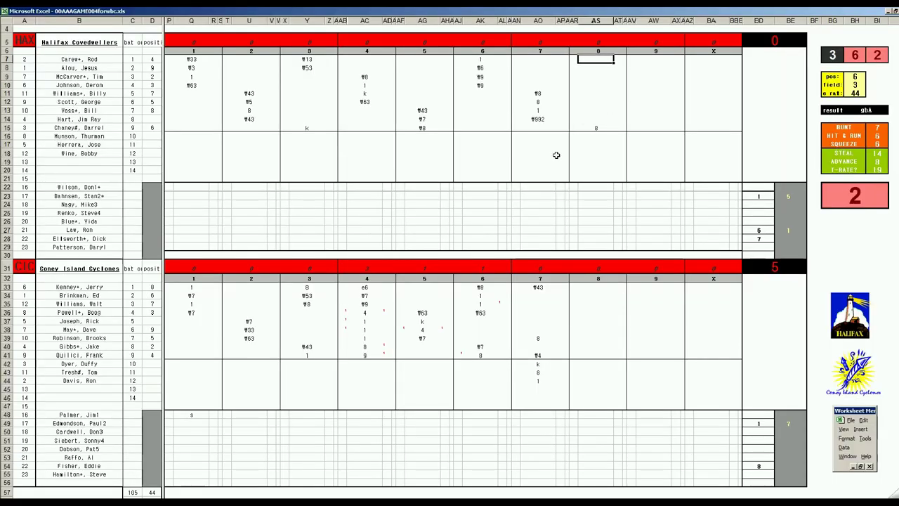
Record ₩9 in AS7 for Halifax's inning 8 and enter position 9 in the fielding lookup.
text(#9)
key(Return)
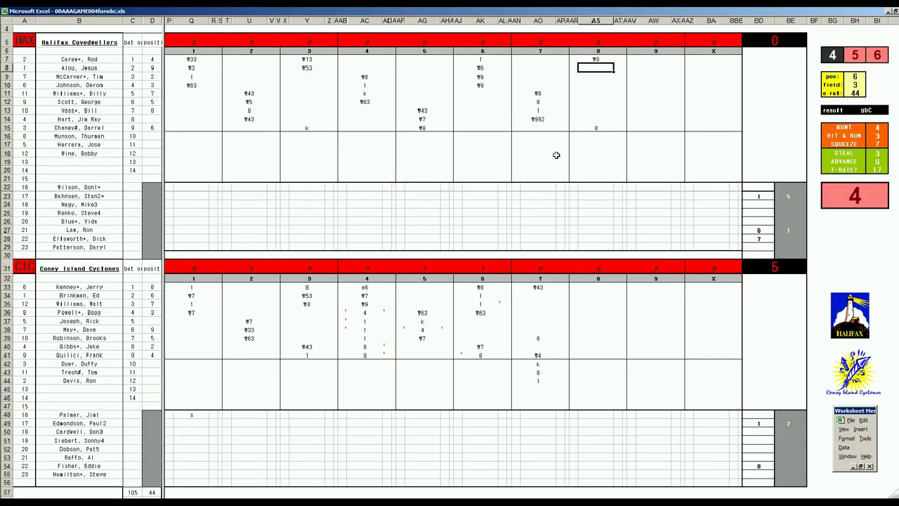
text(9)
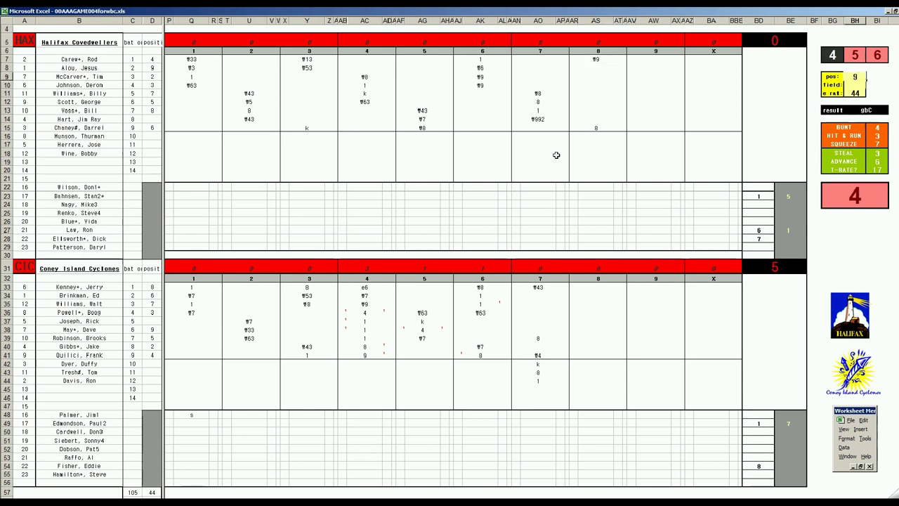
key(Return)
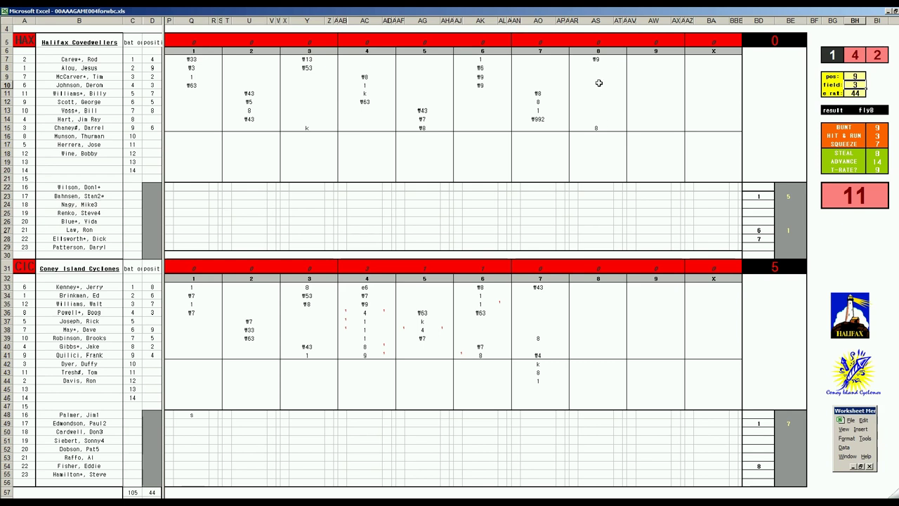
Record further Halifax inning 8 batting results: ₩9 in AS8 and ₩33 in AS9.
click(600, 69)
text(f9)
key(Return)
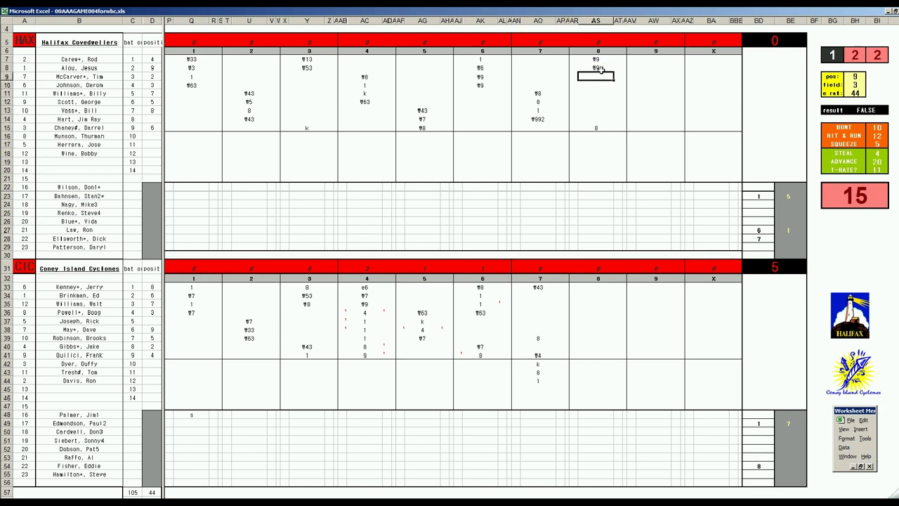
text(f33)
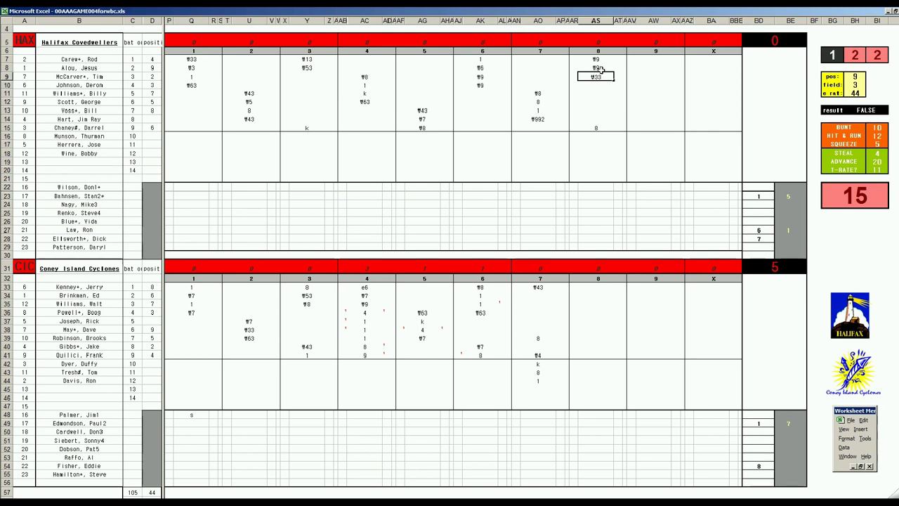
Log Halifax's next pitching change with 1 in BE28 and 8 in BD29.
click(784, 238)
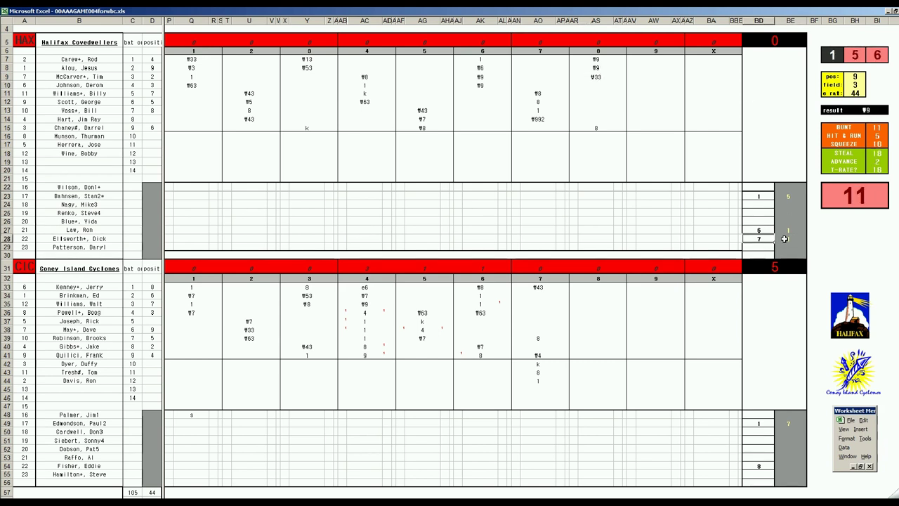
key(Return)
text(8)
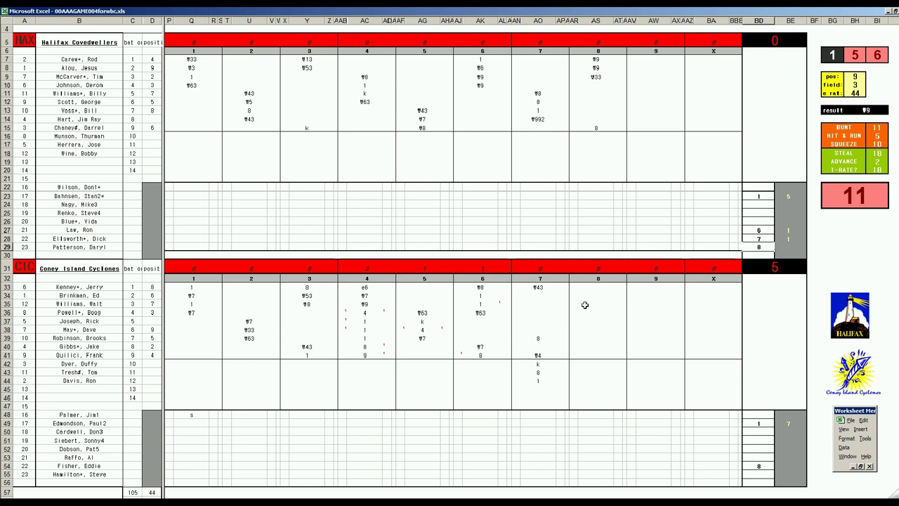
Record Coney Island's inning 8 batting results: ₩5 in AS34, 1 in AS35 and ₩8 in AS36.
click(598, 294)
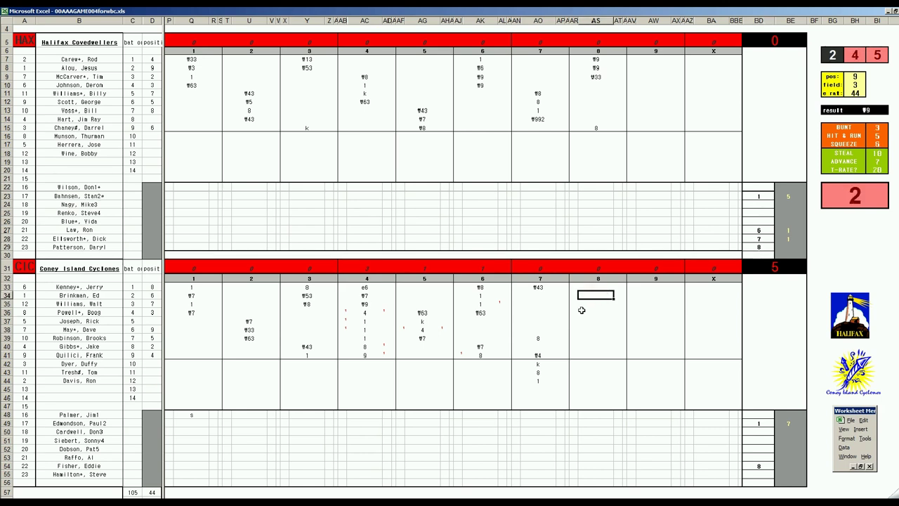
text(f5)
key(Return)
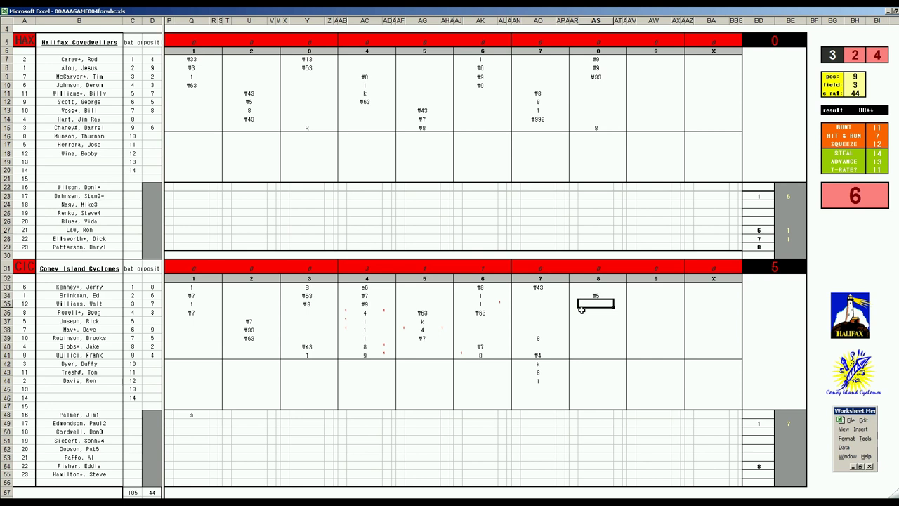
text(1)
key(Return)
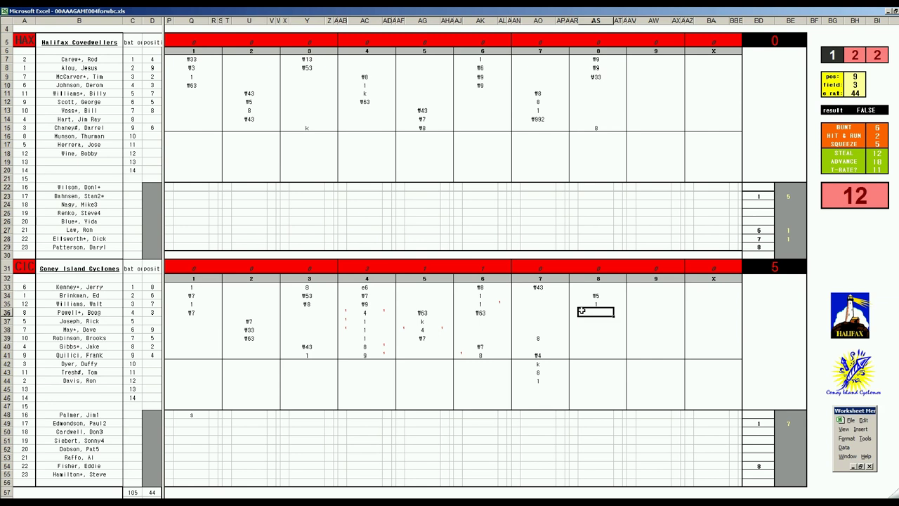
text(\8)
key(Return)
Record k in AS44 for the Coney Island bench batter in inning 8.
key(Down)
key(Down)
key(Down)
key(Down)
key(Down)
key(Down)
key(Down)
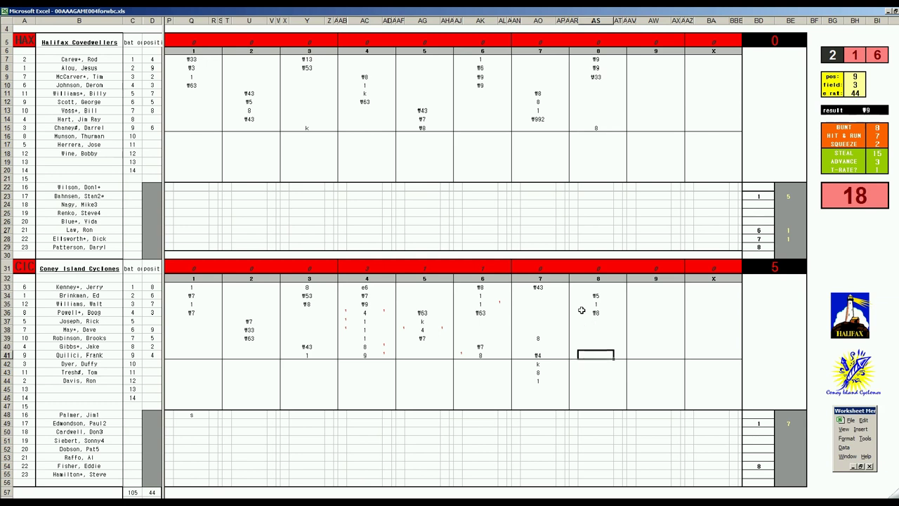
text(k)
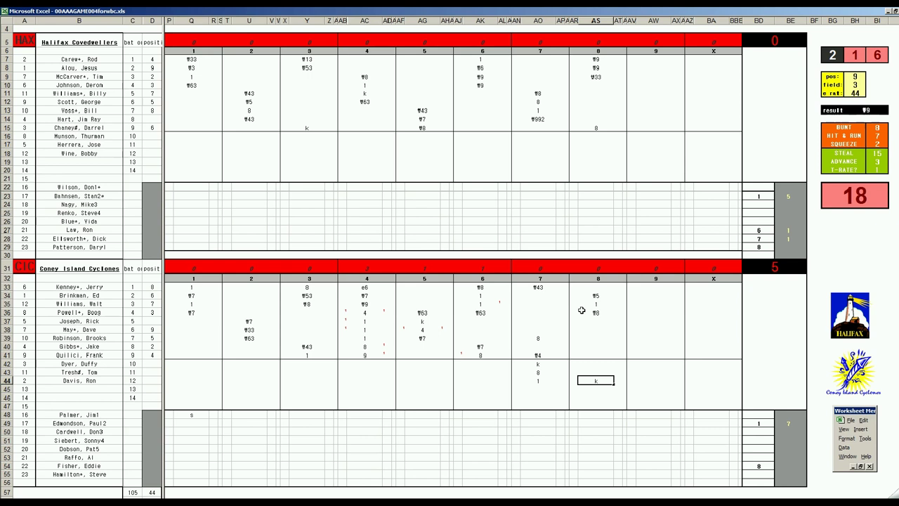
Log Coney Island's next pitching change with 1 in BE54 and 9 in BD55.
click(783, 462)
key(Left)
text(8)
key(BackSpace)
text(9)
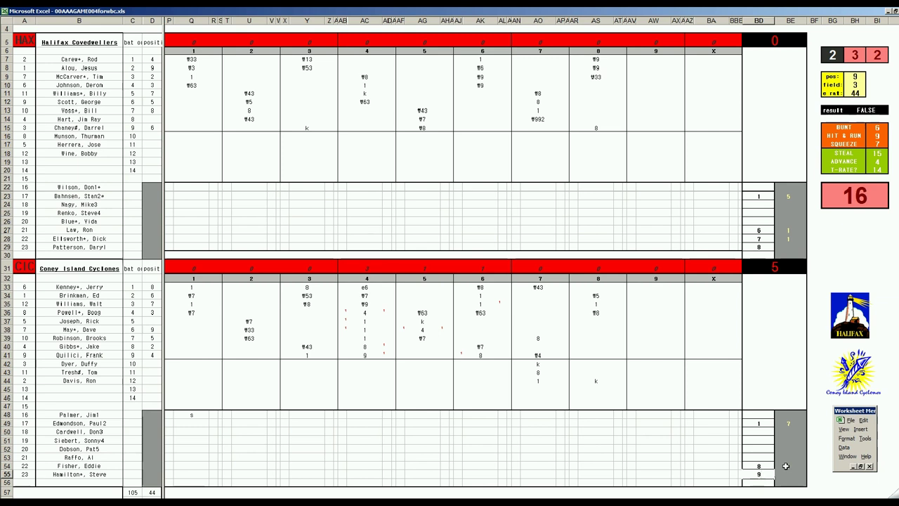
Record Halifax's first inning 9 batting results: ₩8 in AW10, 1 in AW11 and 8 in AW12.
click(641, 84)
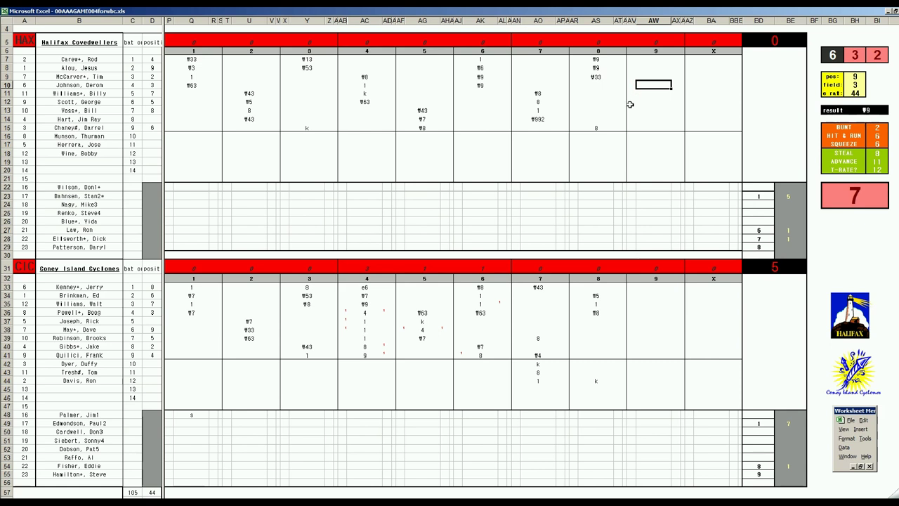
text(#8)
key(Return)
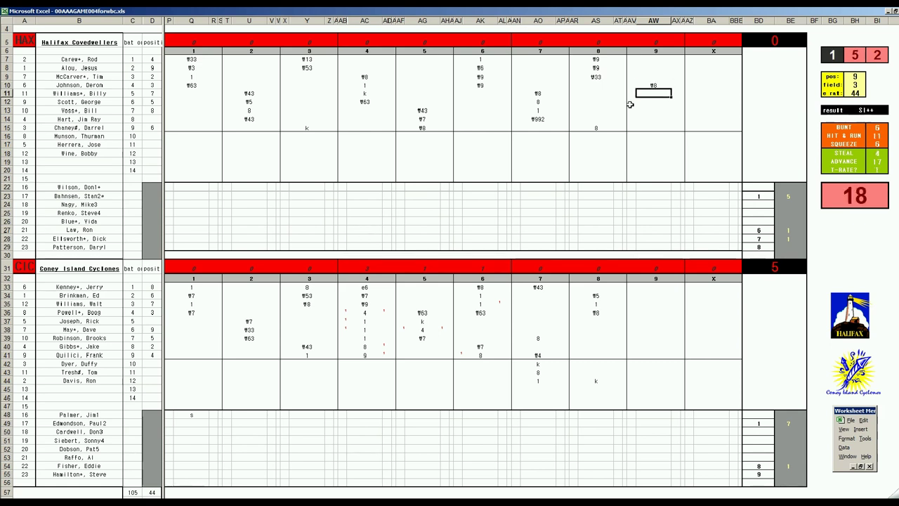
text(1)
key(Return)
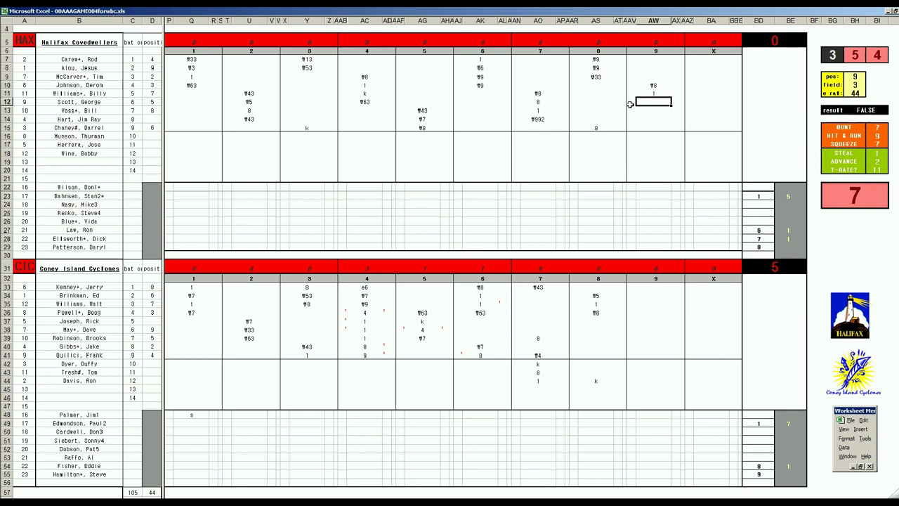
text(8)
key(Return)
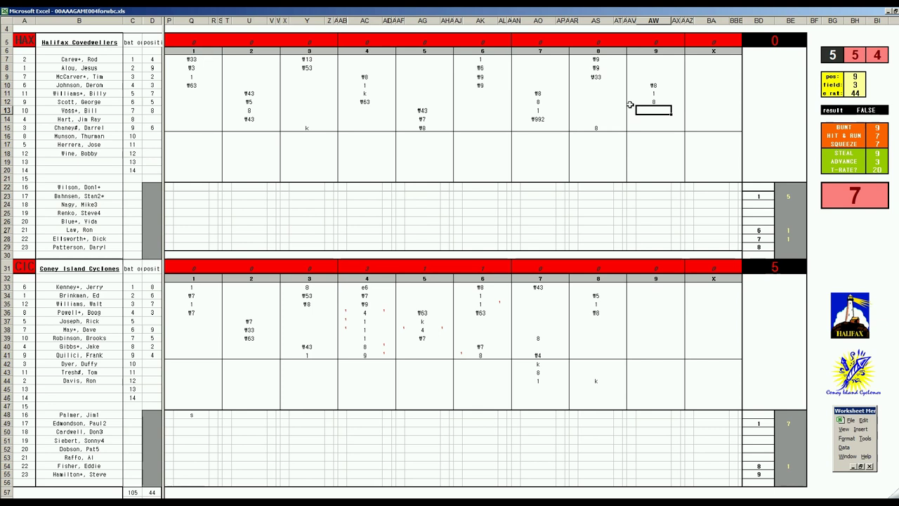
Record ₩43 in AW17 for the Halifax bench batter in inning 9.
key(Down)
key(Down)
key(Down)
key(Down)
text(F)
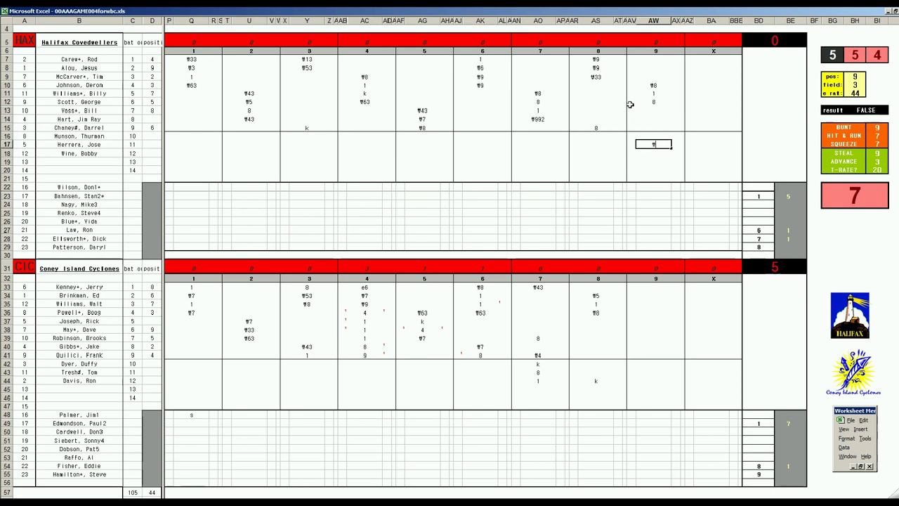
text(43)
key(Return)
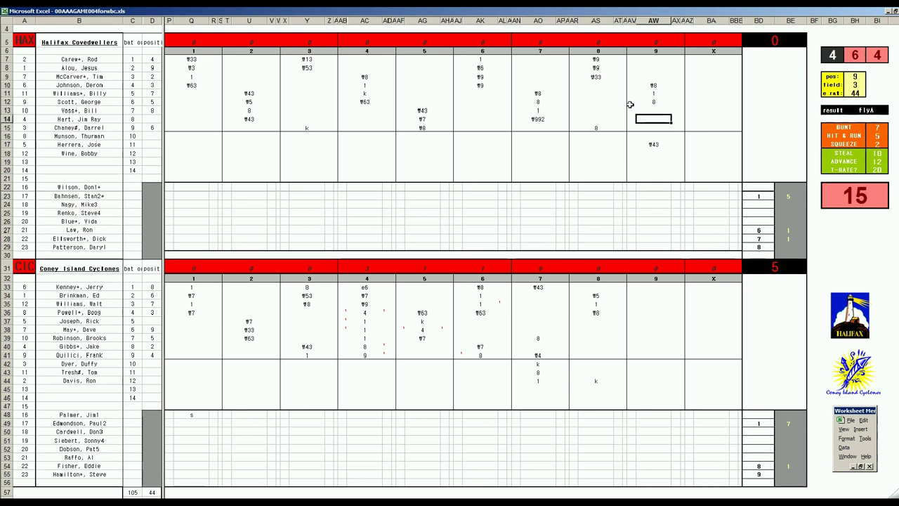
Fill the fielding lookup with position 8, fielding rating 3 and error rating 7.
text(8)
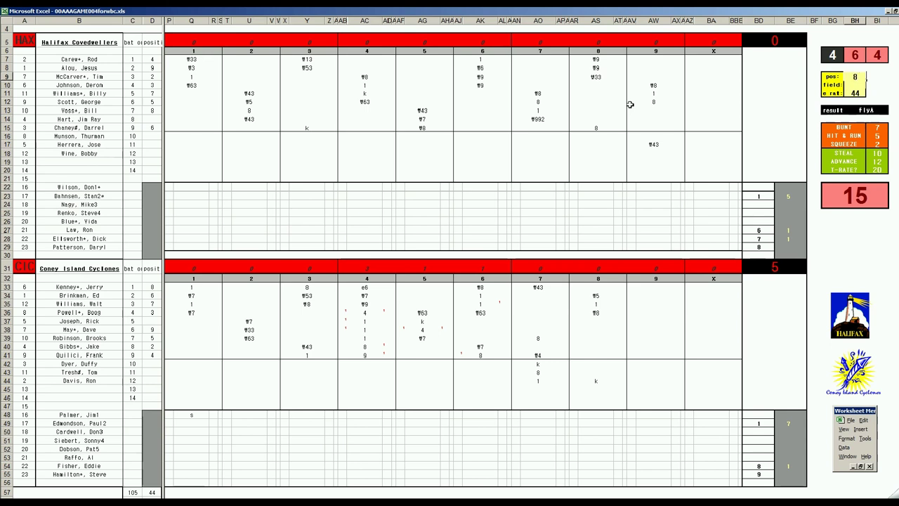
key(Return)
text(3)
key(Return)
text(7)
key(Return)
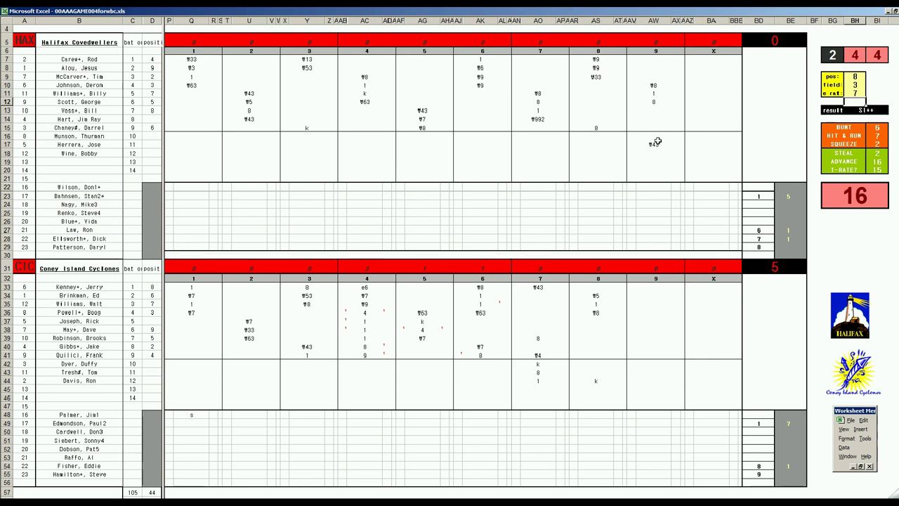
Record 1 in AW14 with run marks in AV11 and AV12, and finish Halifax's inning 9 with k in AW15.
click(653, 120)
text(1)
key(Return)
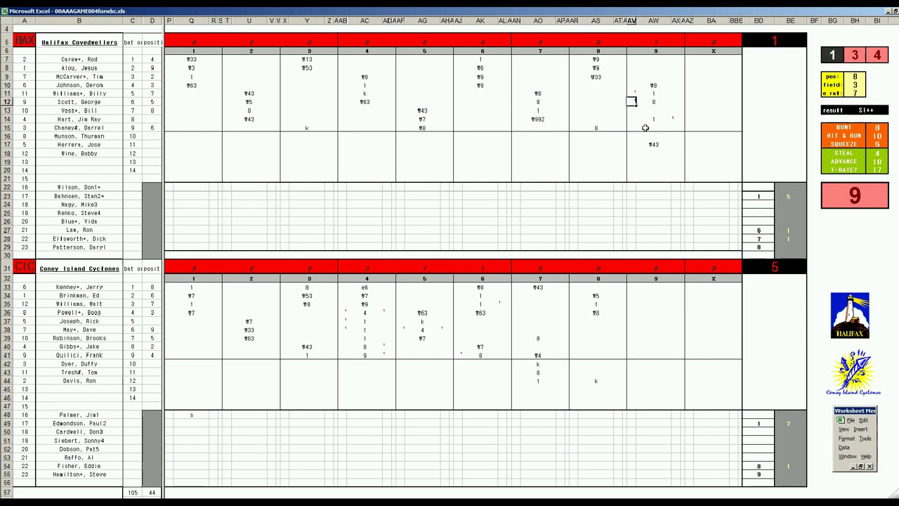
click(645, 127)
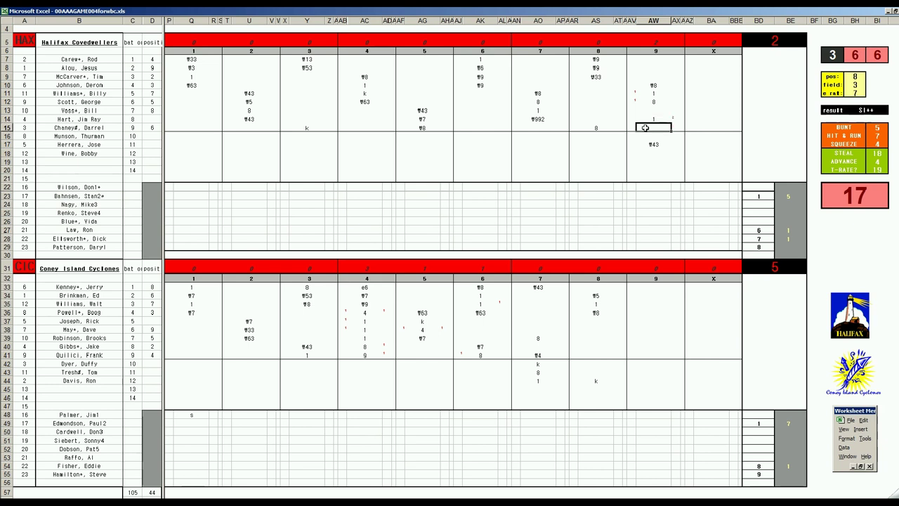
text(k)
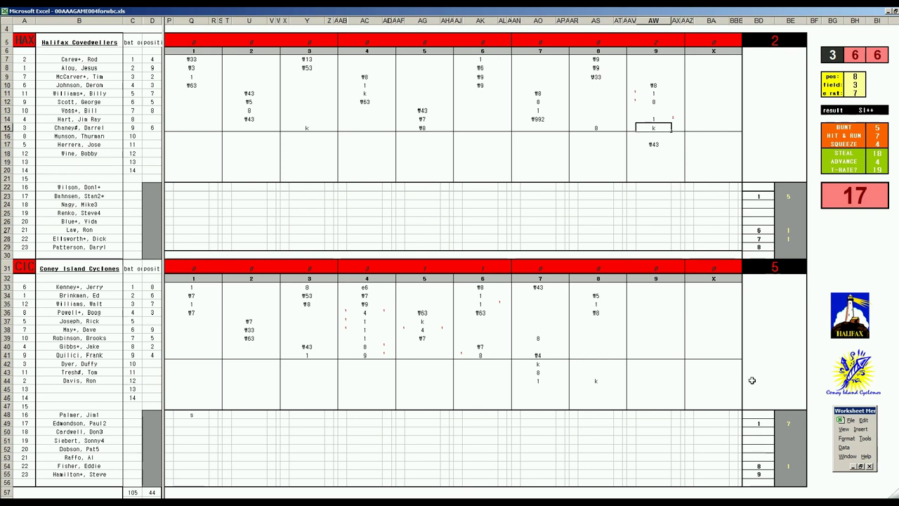
Log 1 inning for each team's final pitcher in BE55 and BE29.
click(785, 475)
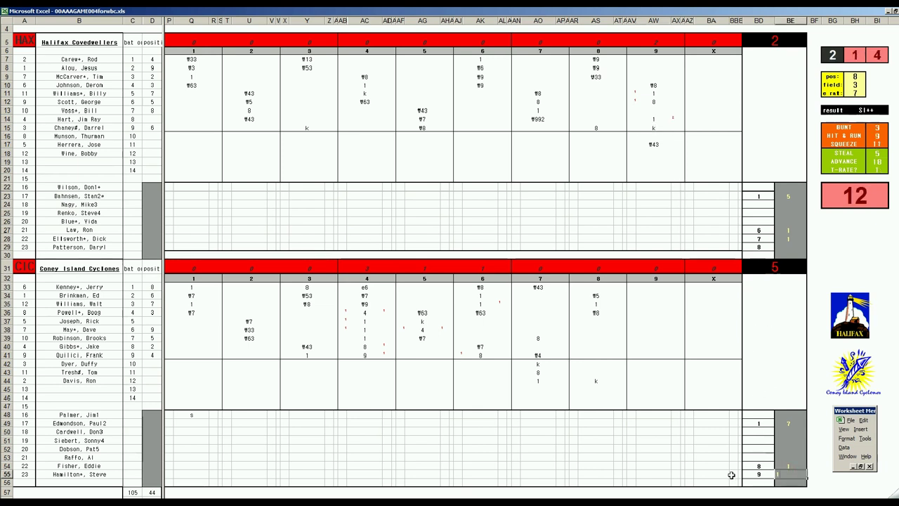
text(1)
click(787, 247)
text(1)
key(Return)
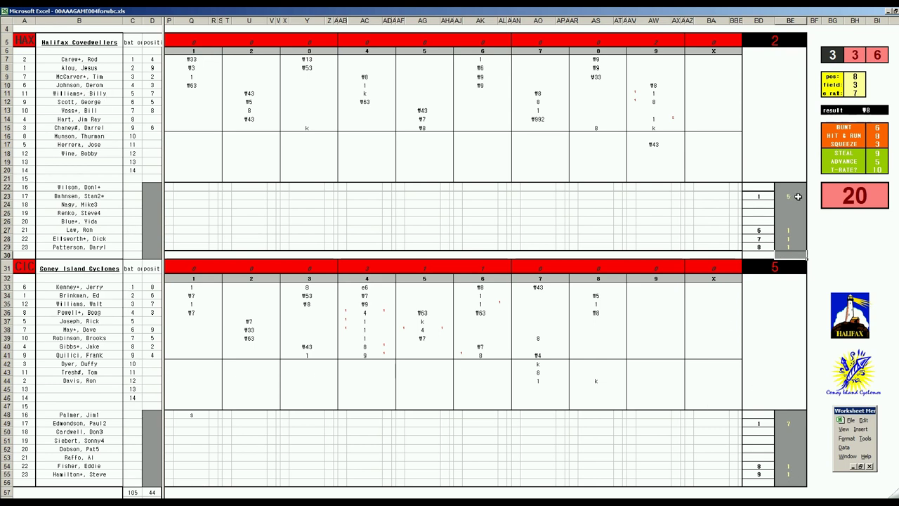
Enter 1 in E49 of the statistics section for Coney Island's starting pitcher.
click(153, 437)
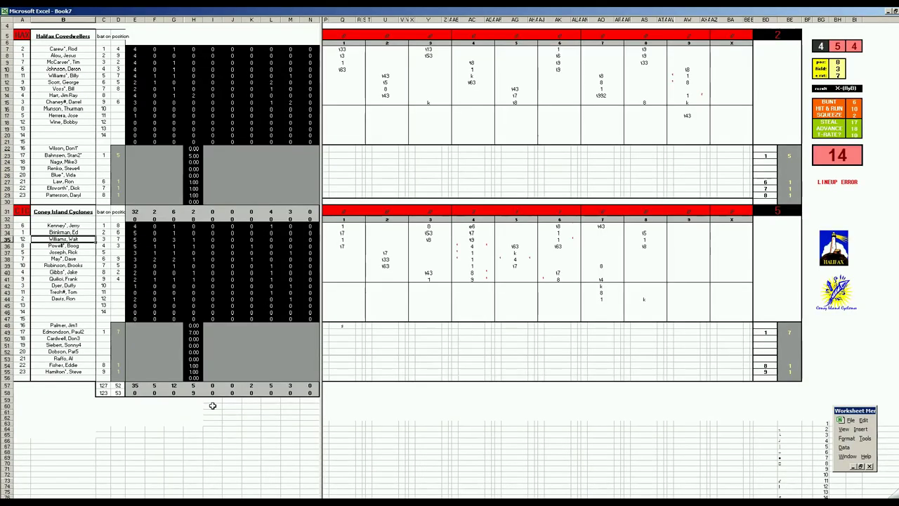
click(131, 331)
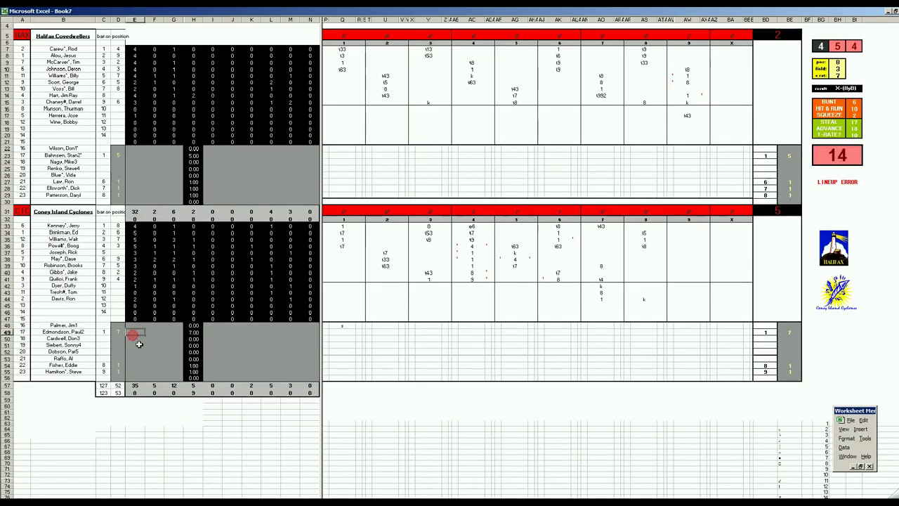
text(1)
key(Tab)
key(Tab)
key(Tab)
key(Tab)
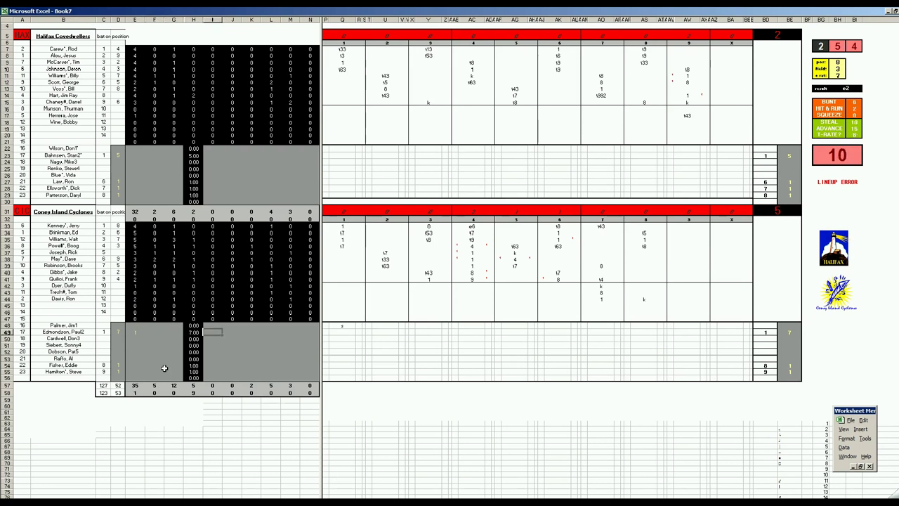
Fill the final Coney Island pitcher's statistics in I55 to M55 with 2, 2, 2, 1 and 1.
key(Down)
key(Down)
key(Down)
key(Down)
key(Down)
key(Down)
text(2)
key(Tab)
text(2)
key(Tab)
text(2)
key(Tab)
text(1)
key(Tab)
text(1)
Enter 1 in L54 for Coney Island's eighth-inning pitcher and return to I49 in the starter's row.
key(Left)
key(Left)
key(Left)
key(Left)
key(Up)
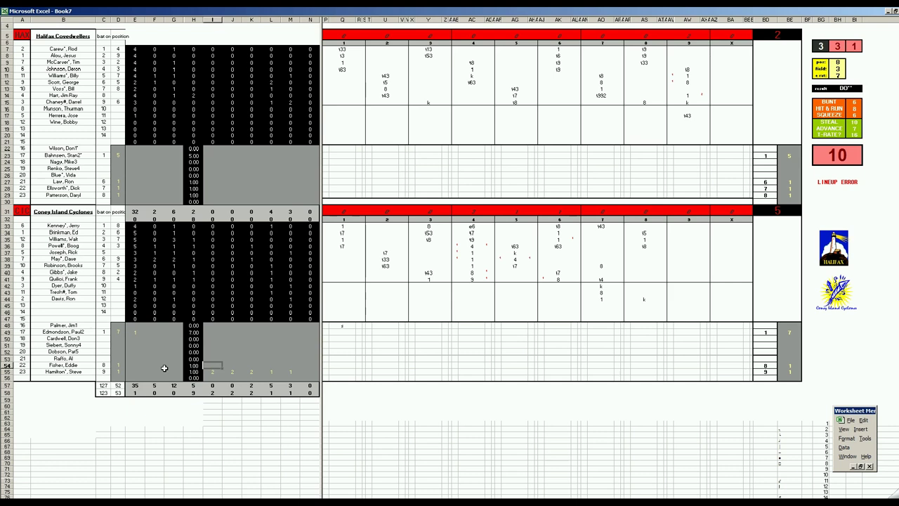
key(Right)
key(Right)
key(Right)
text(1)
key(Up)
key(Up)
key(Up)
key(Up)
key(Up)
key(Left)
key(Left)
key(Left)
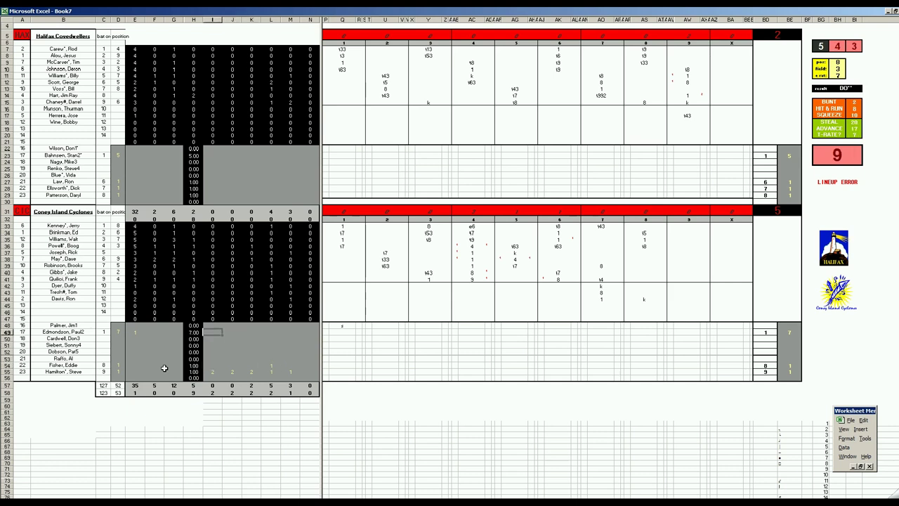
Enter 4 in I49, 2 in L49 and 2 in M49 for Coney Island's starting pitcher.
text(4)
key(Right)
key(Right)
key(Right)
text(2)
key(Right)
text(2)
key(Return)
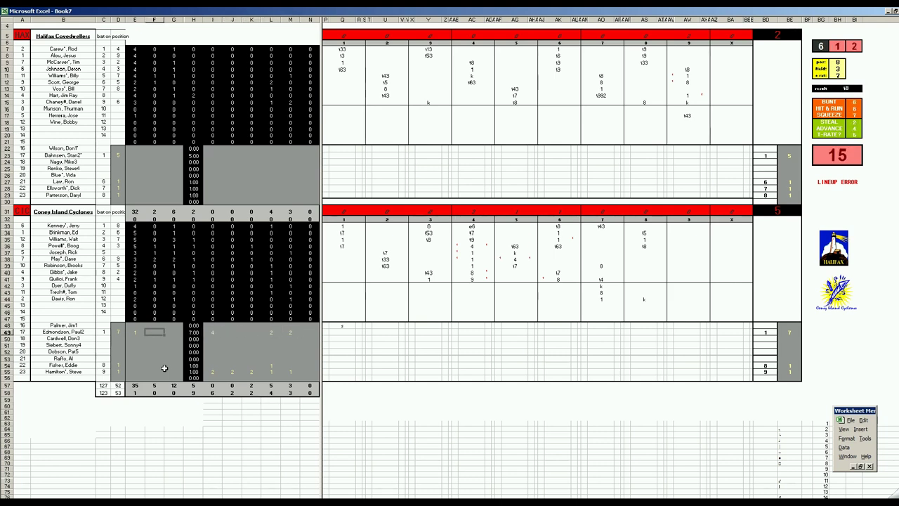
Enter 1 in I29 and 1 in M29 for Halifax's last pitcher.
key(Up)
key(Up)
key(Up)
key(Up)
key(Up)
key(Up)
key(Up)
key(Up)
key(Up)
key(Up)
key(Up)
key(Up)
key(Up)
key(Up)
key(Up)
key(Up)
key(Up)
key(Up)
key(Up)
key(Up)
key(Right)
key(Right)
key(Right)
text(1)
key(Right)
key(Right)
key(Right)
key(Right)
text(1)
Fill the seventh-inning Halifax pitcher's statistics with 1 in I28, 2 in L28 and 1 in M28.
key(Left)
key(Left)
key(Left)
key(Left)
key(Up)
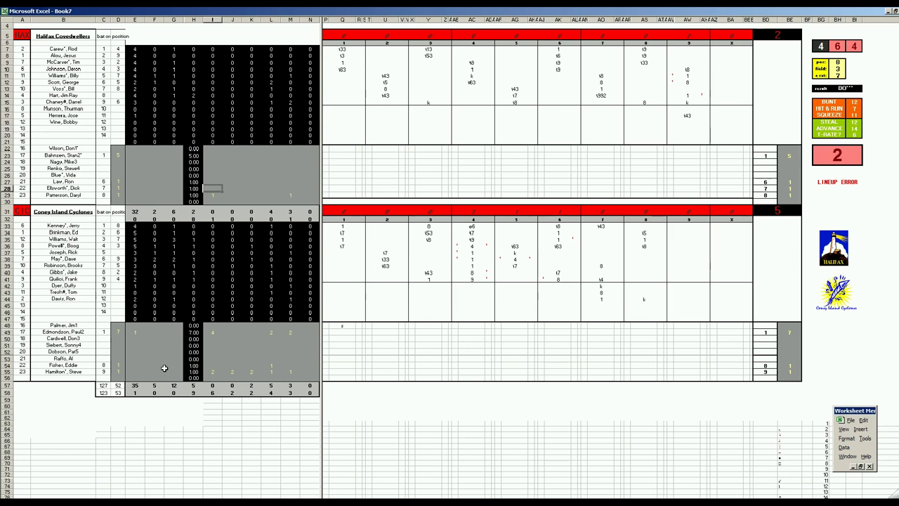
text(1)
key(Right)
key(Right)
key(Right)
text(21)
key(Right)
text(1)
key(Left)
text(2)
Fill the sixth-inning Halifax pitcher's statistics in I27 to L27 with 2, 1, 1 and 1.
key(Left)
key(Left)
key(Left)
key(Up)
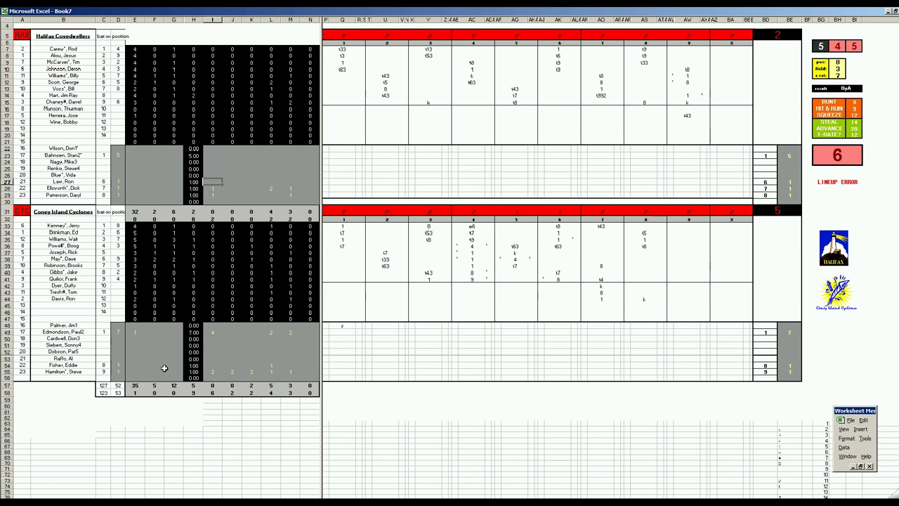
text(2)
key(Right)
text(1)
key(Right)
text(1)
key(Right)
text(1)
Fill the Halifax starting pitcher's statistics in I23 to M23 with 8, 4, 2, 2 and 1.
key(Left)
key(Left)
key(Left)
key(Up)
key(Up)
key(Up)
key(Up)
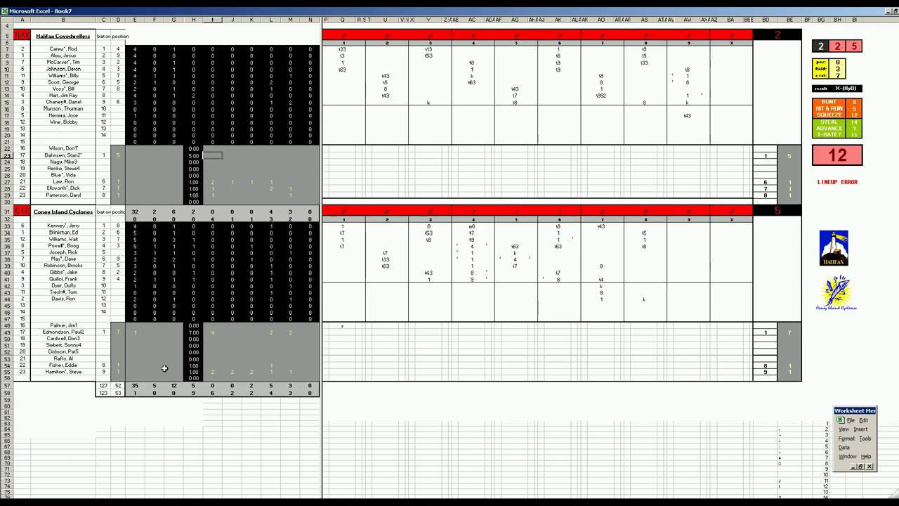
text(8)
key(Right)
text(4)
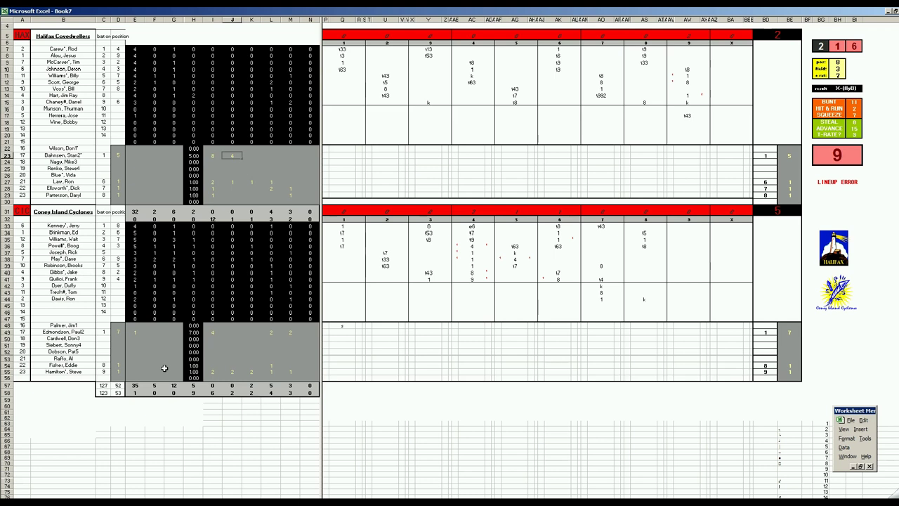
key(Right)
text(2)
key(Right)
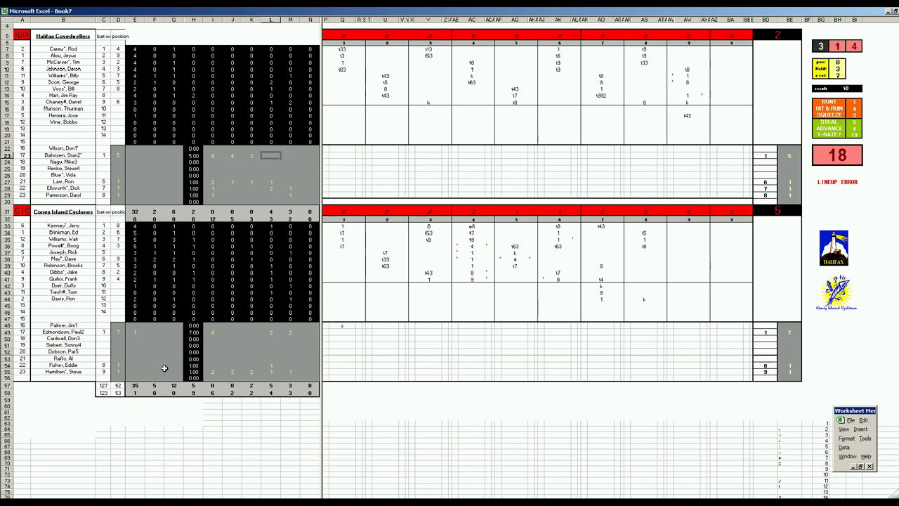
text(2)
key(Right)
text(1)
key(Return)
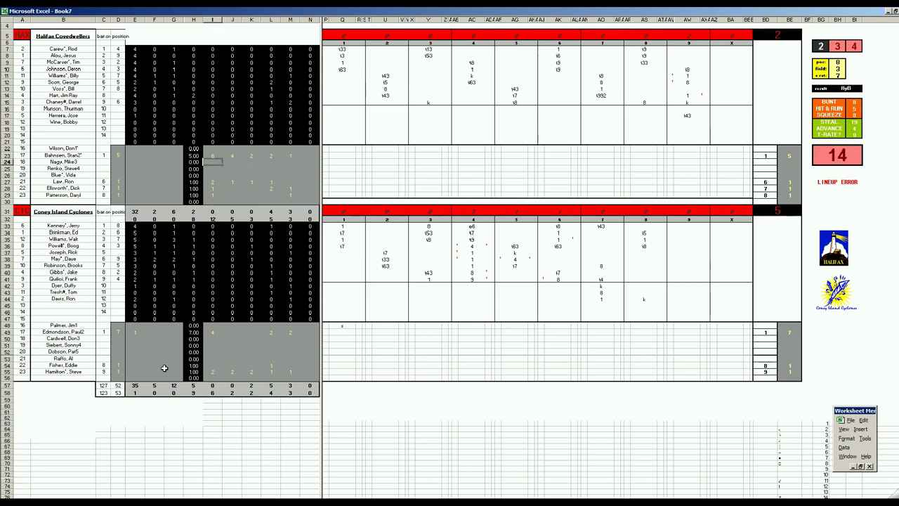
Credit the loss to Halifax's starting pitcher by entering 1 in F23.
key(Up)
key(Left)
text(1)
key(Return)
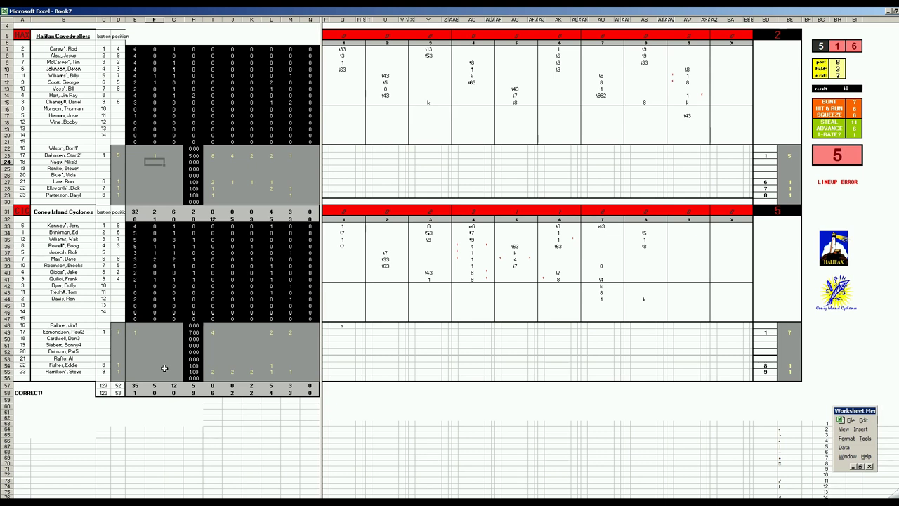
Save the completed scoresheet in the wbc folder as 16haxcic.xls.
key(ctrl+s)
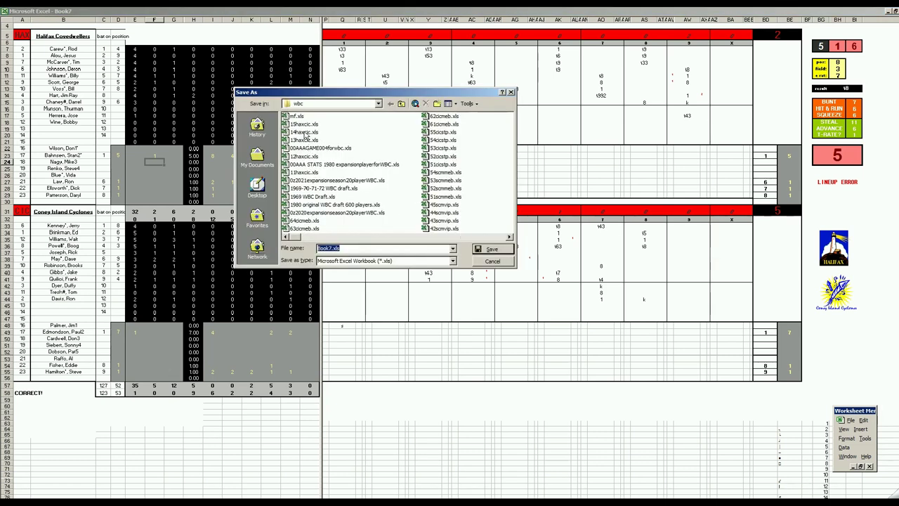
click(304, 125)
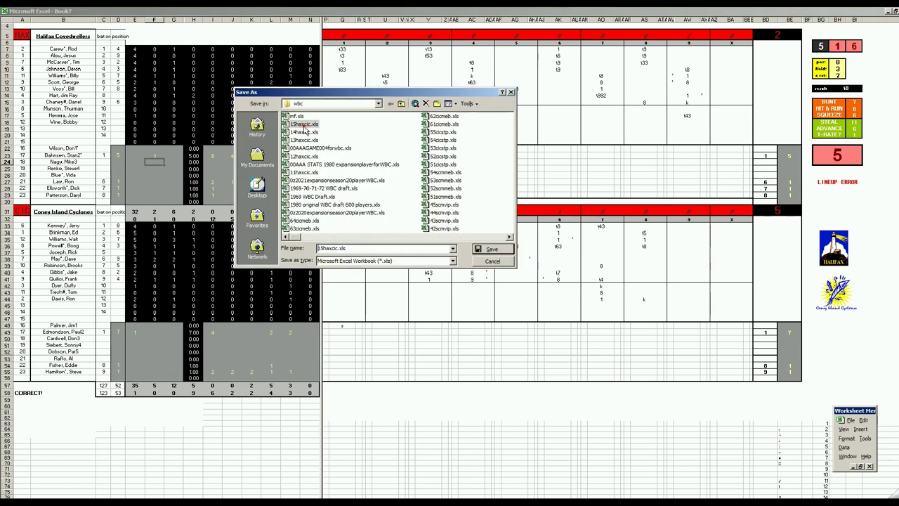
click(320, 248)
key(BackSpace)
text(6)
key(Return)
Save another copy of the scoresheet as mf.xls, replacing the existing file.
key(F12)
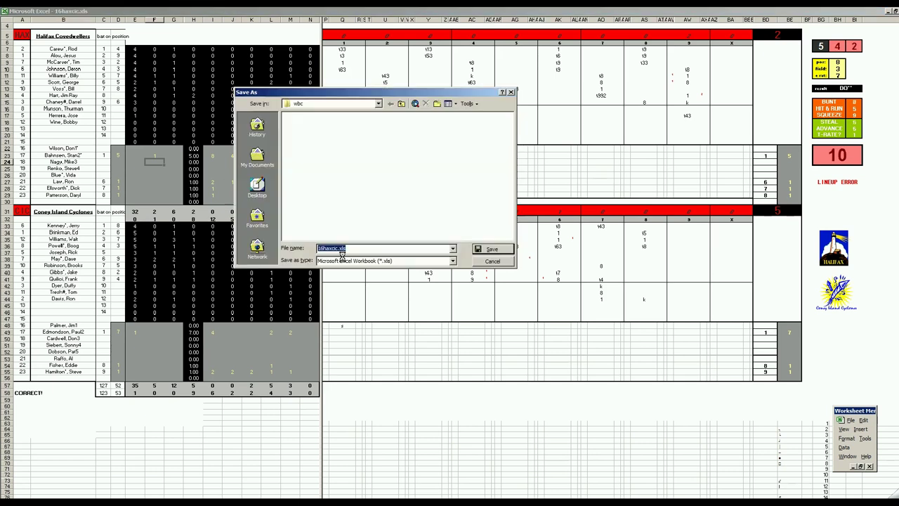
text(mf)
key(Return)
key(Return)
key(Return)
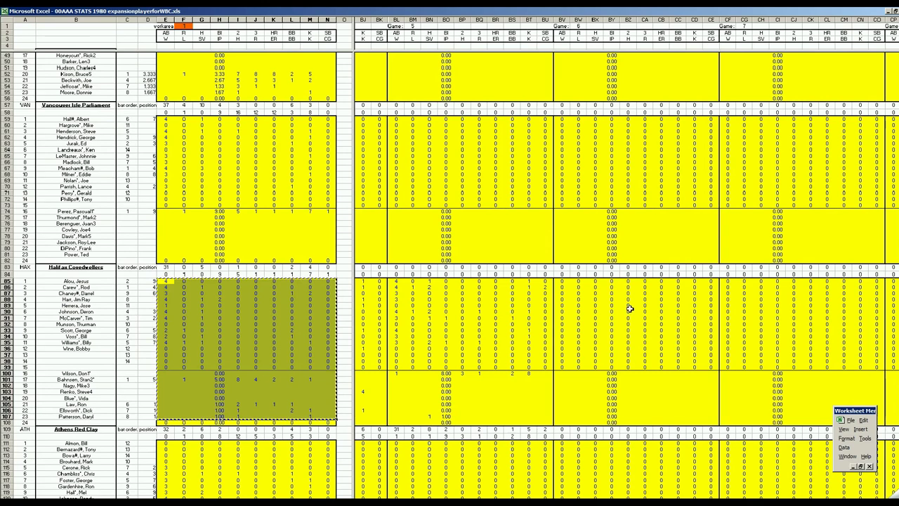
Paste the copied Halifax statistics at BV85 and the Coney Island statistics at BV7 in the Game 6 columns of the season stats workbook.
right_click(563, 282)
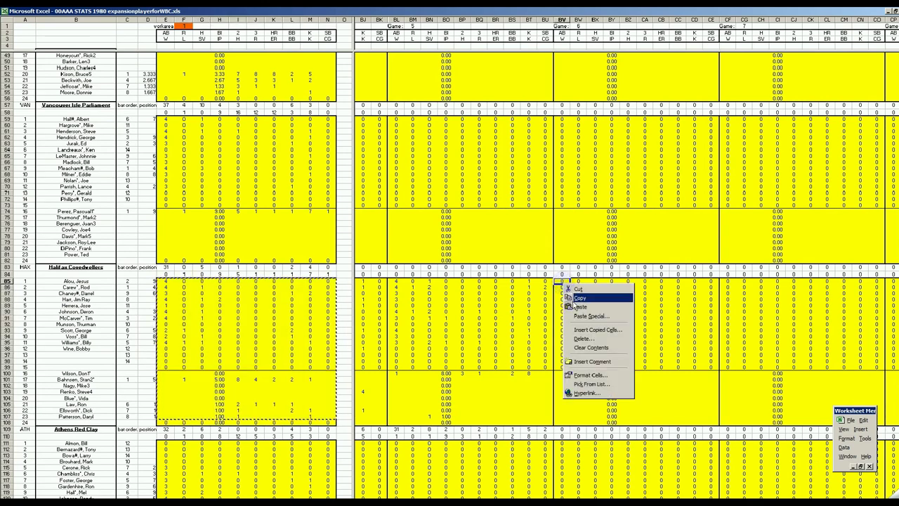
click(576, 308)
click(309, 348)
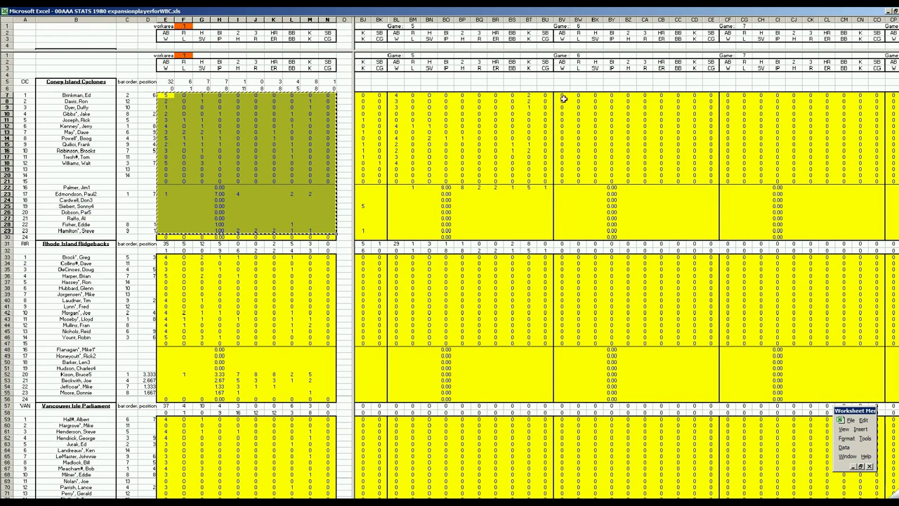
right_click(562, 95)
click(574, 121)
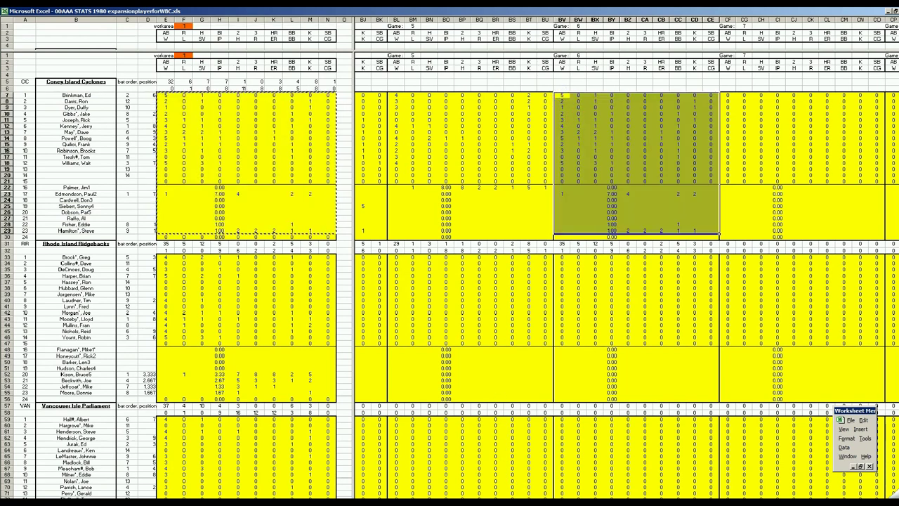
Examine the season totals and current streaks of the Coney Island and Halifax teams.
scroll(625, 273, right, 10)
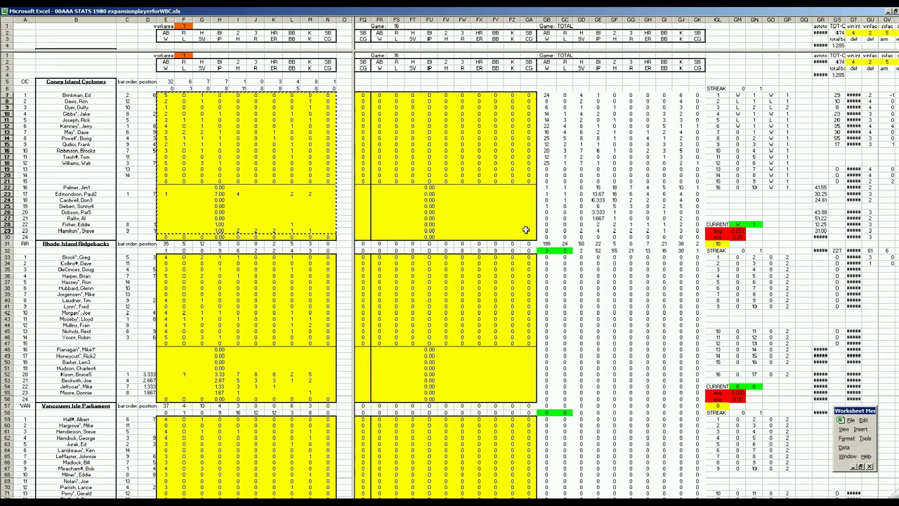
click(495, 223)
scroll(501, 225, down, 7)
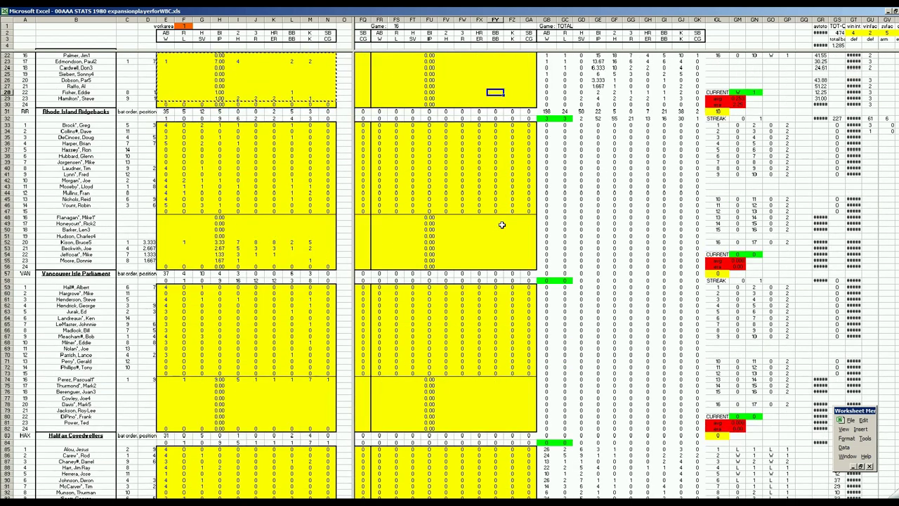
scroll(501, 225, down, 12)
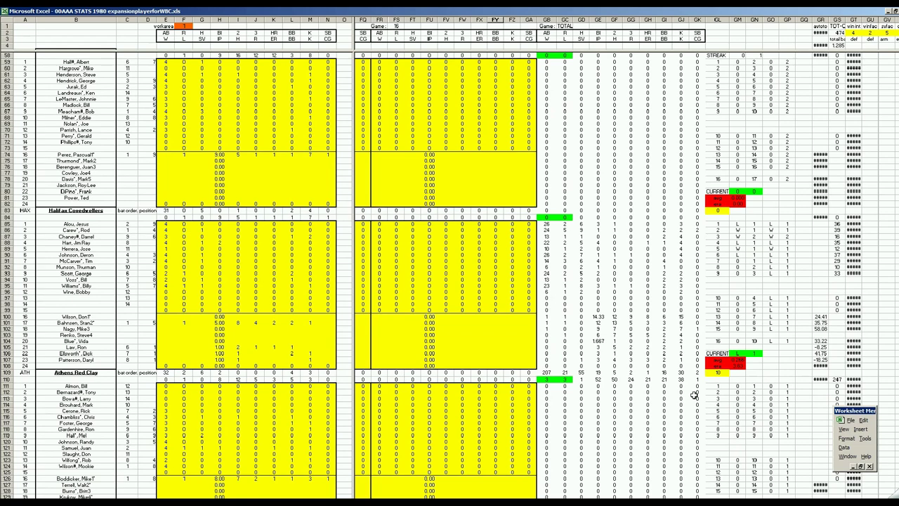
click(507, 342)
scroll(506, 355, down, 7)
click(505, 360)
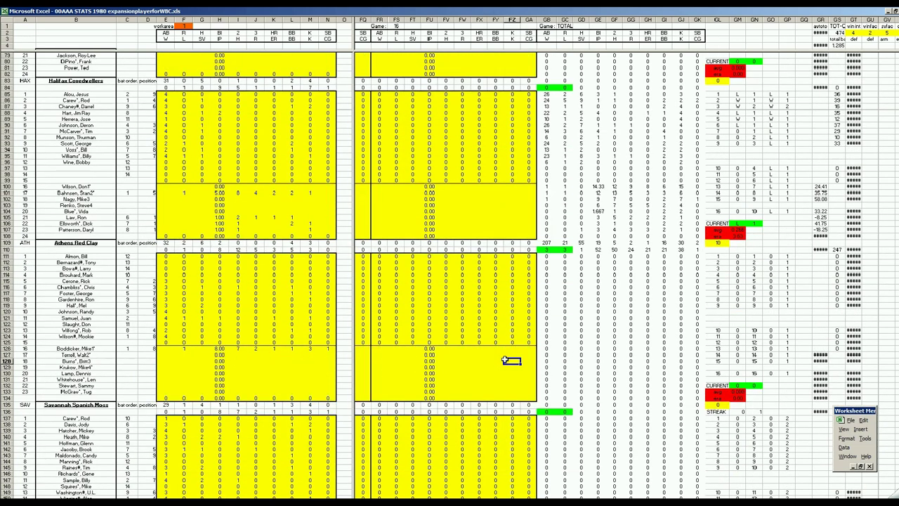
Examine the overall totals, batting average and ERA in rows 842 and 843 below the last team.
key(Page_Down)
key(Page_Down)
key(Page_Down)
key(Page_Down)
key(Page_Down)
key(Page_Down)
key(Page_Down)
key(Page_Down)
key(Page_Down)
key(Page_Down)
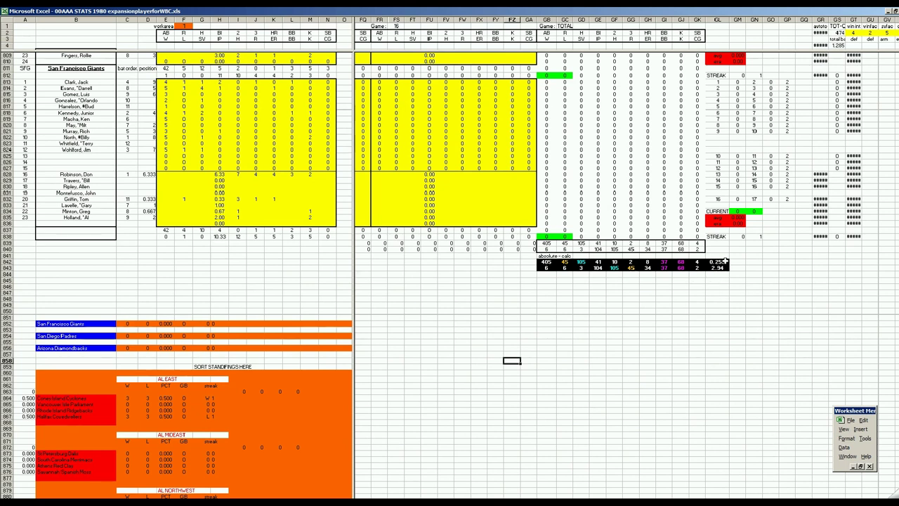
drag(723, 261, 723, 268)
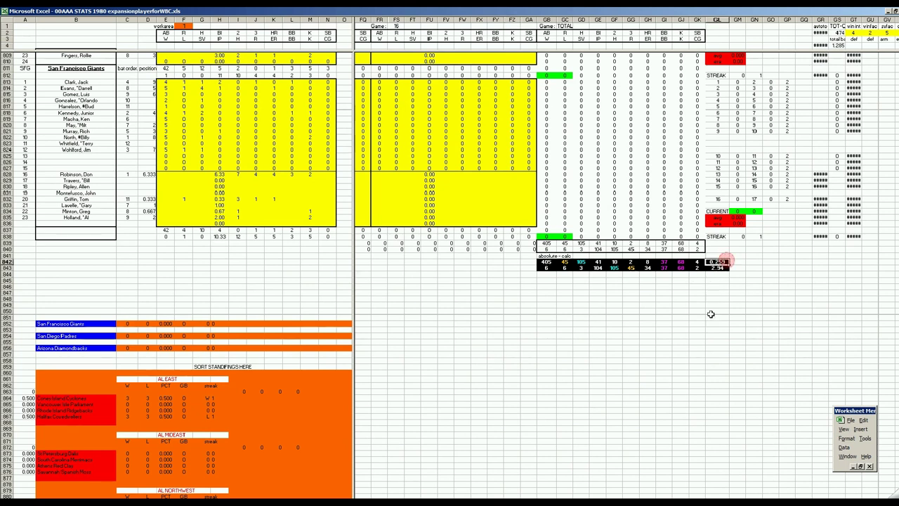
click(718, 267)
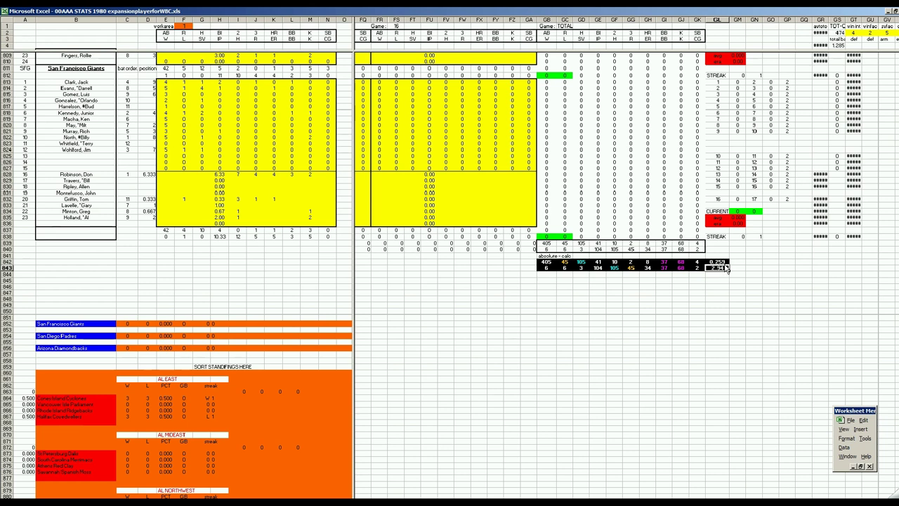
click(721, 261)
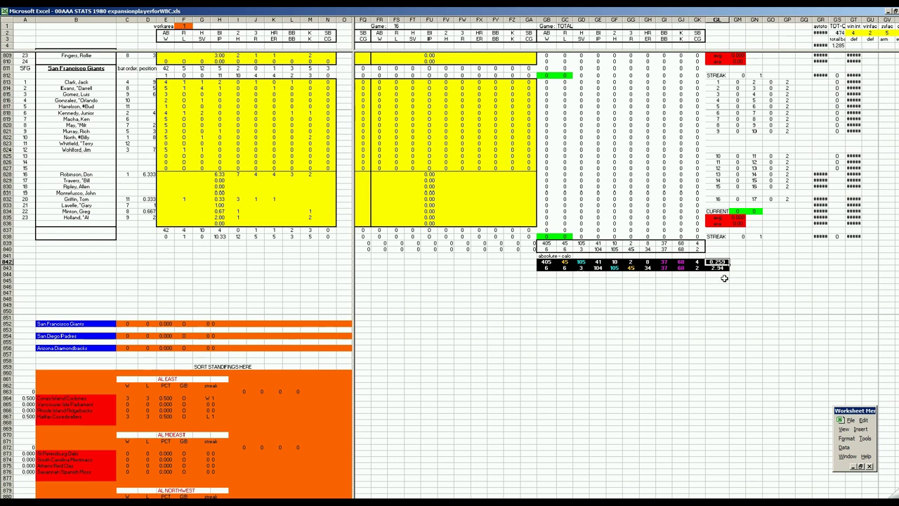
click(719, 269)
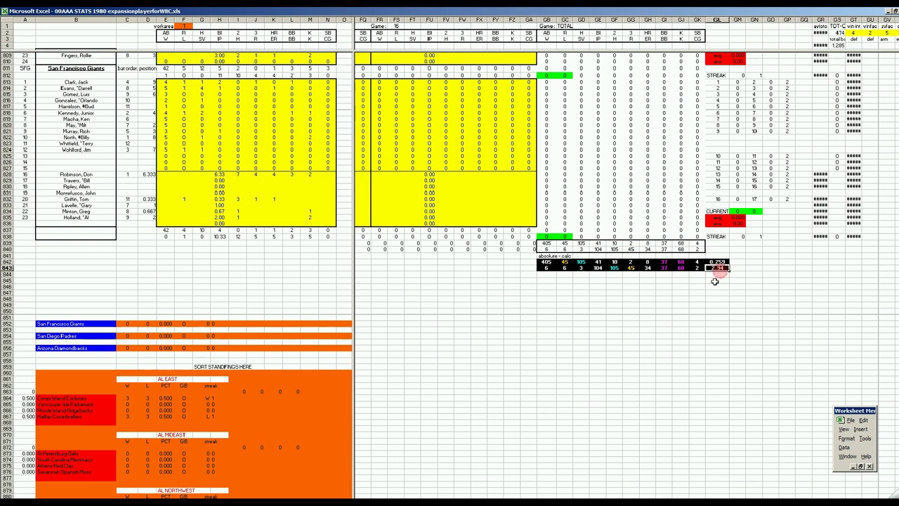
click(309, 204)
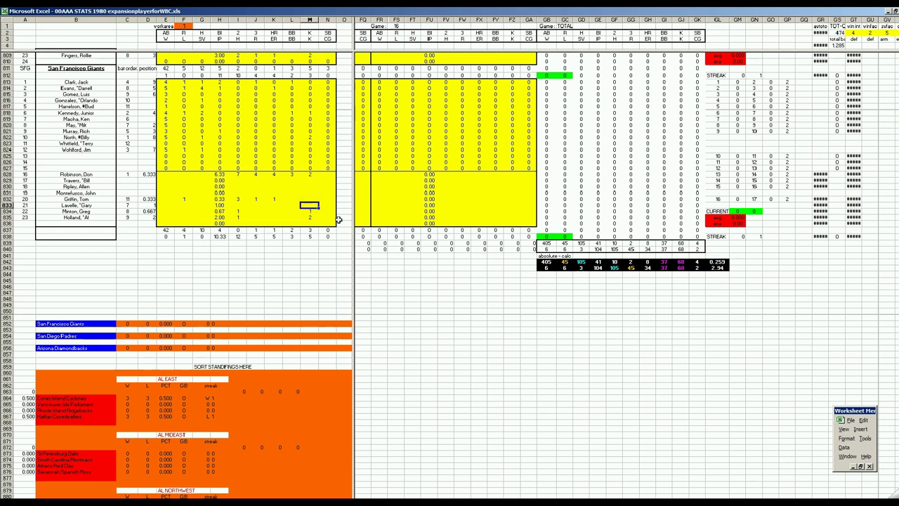